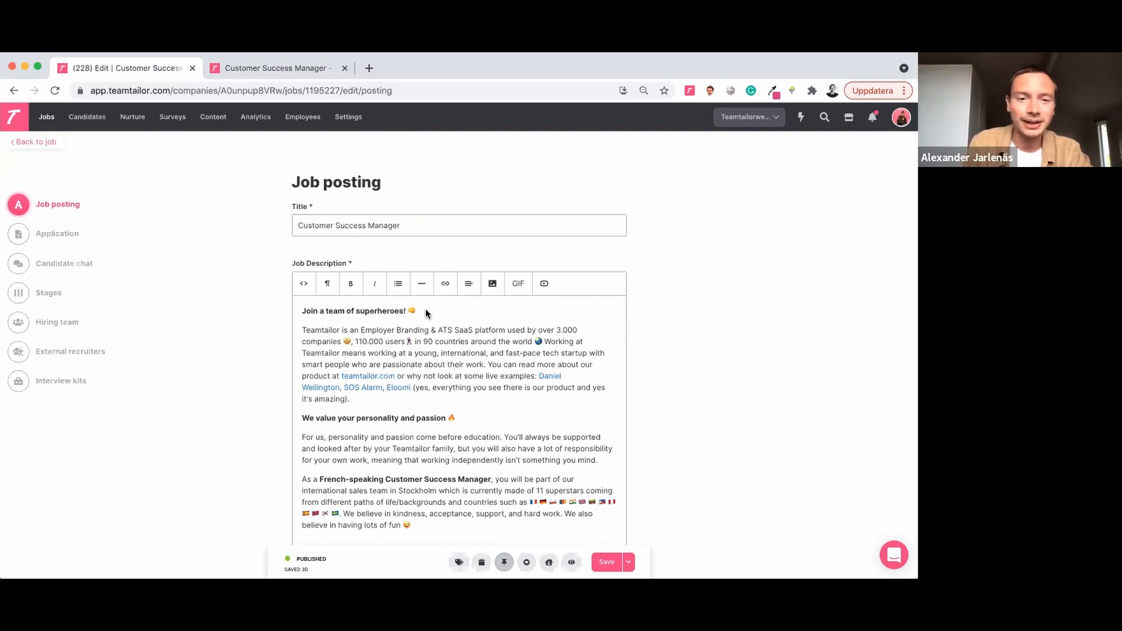
# - Skim the Customer Success Manager job description and place the text cursor in its "Join a team of superheroes!" heading
pyautogui.scroll(-2, 427, 367)
pyautogui.scroll(-12, 426, 367)
pyautogui.scroll(-1, 426, 366)
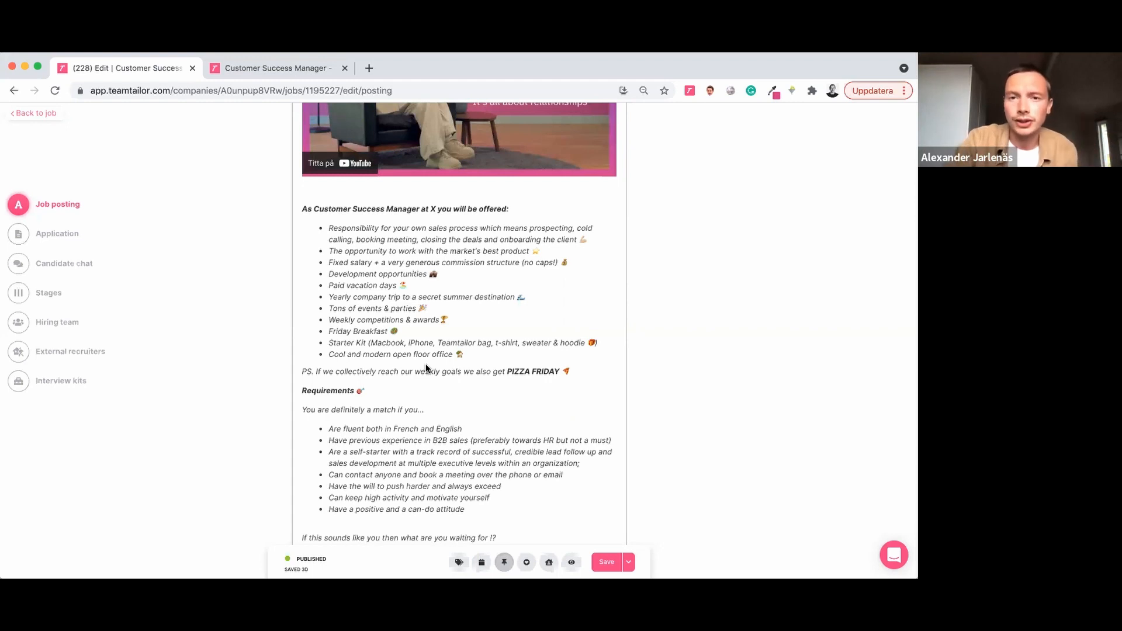
pyautogui.scroll(9, 426, 367)
pyautogui.scroll(4, 425, 368)
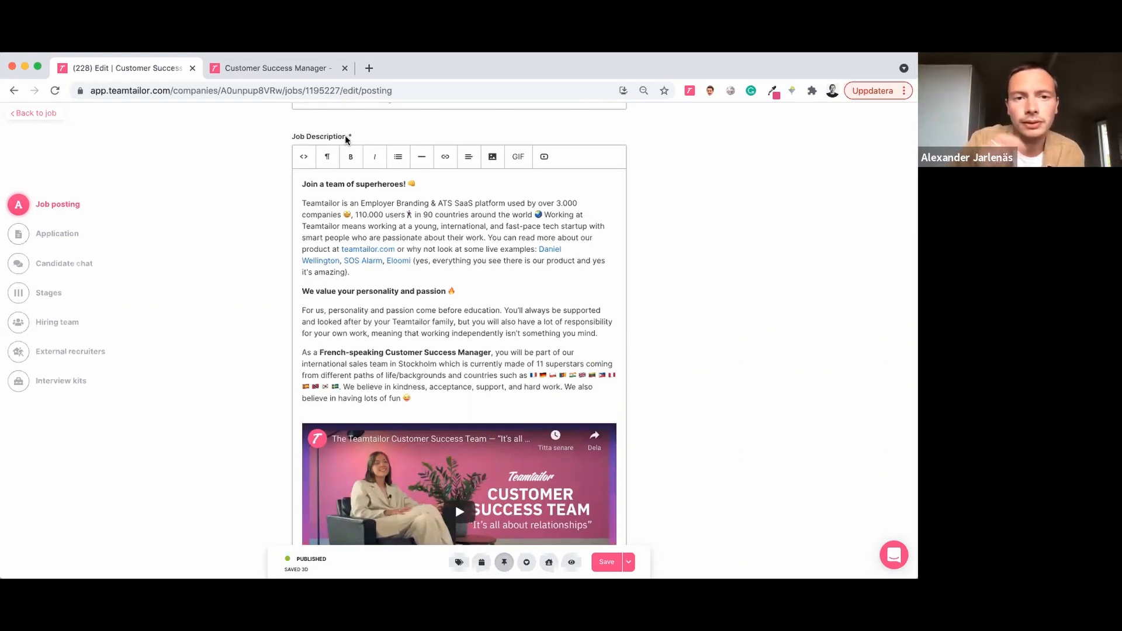
pyautogui.click(333, 183)
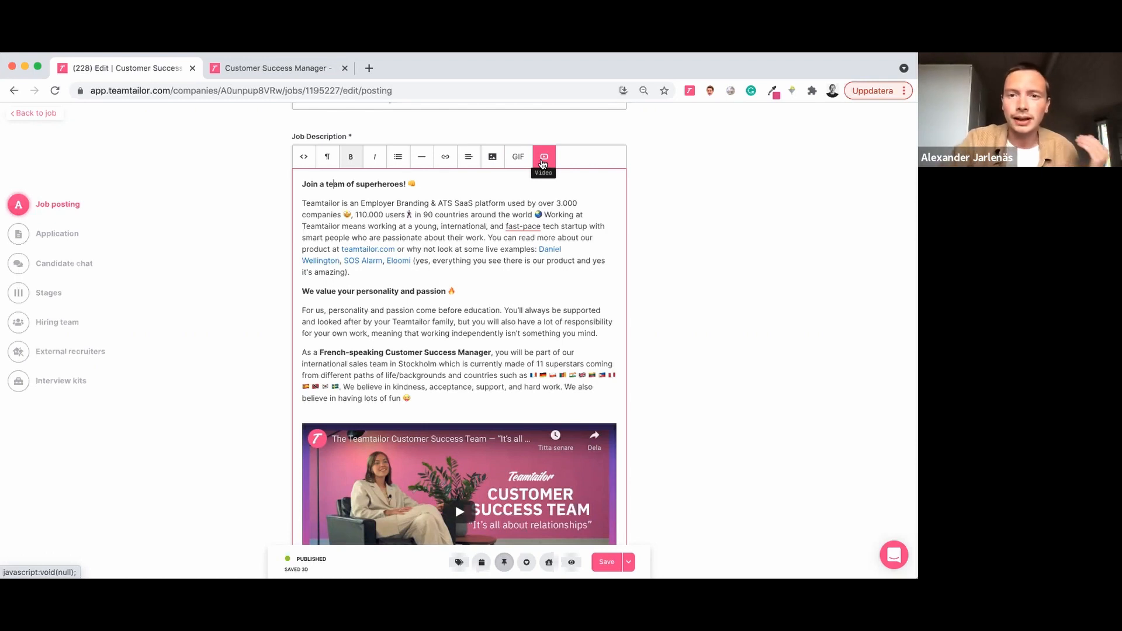
# - Examine the job description's embedded video, list of offers, requirements and closing GIF, and return to the posting title
pyautogui.scroll(-2, 444, 277)
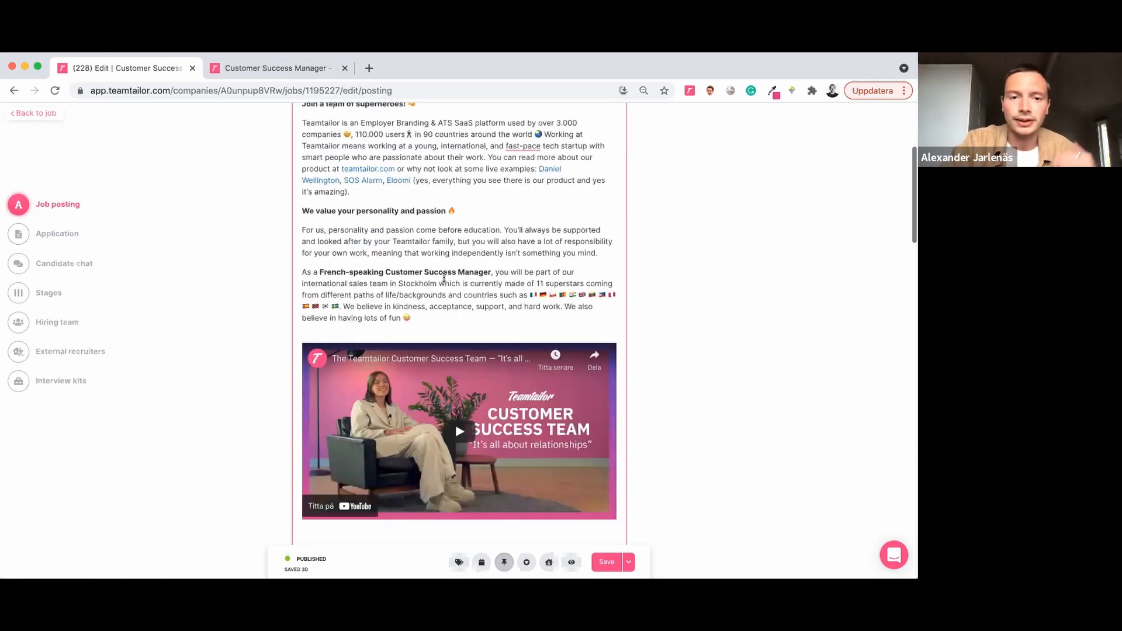
pyautogui.scroll(-2, 444, 277)
pyautogui.scroll(-4, 444, 277)
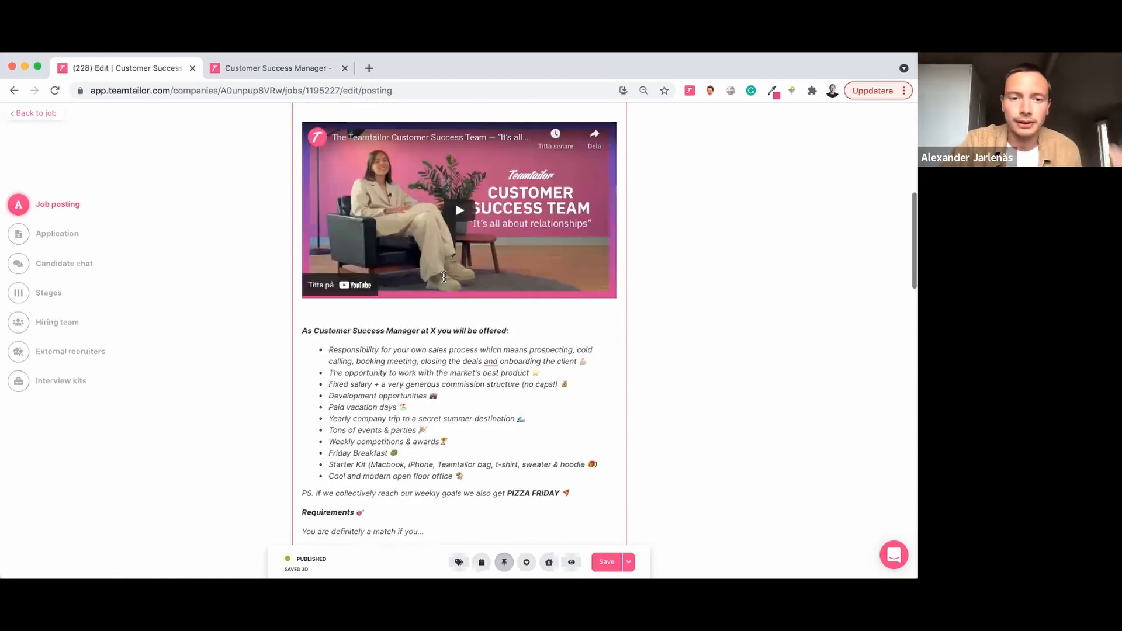
pyautogui.scroll(-1, 444, 277)
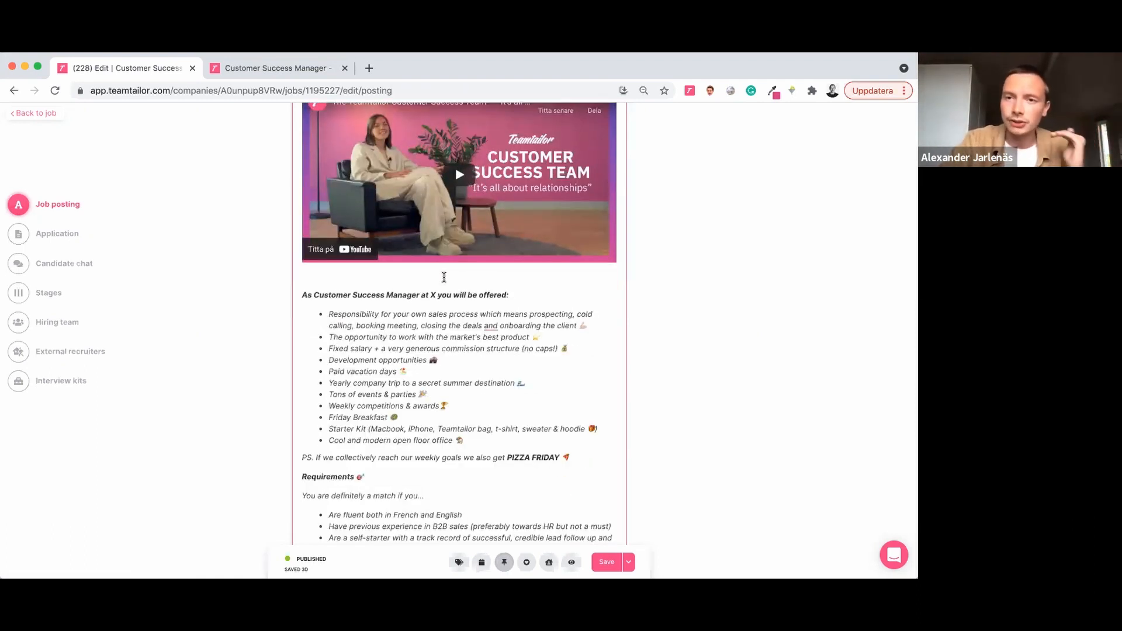
pyautogui.scroll(-4, 444, 277)
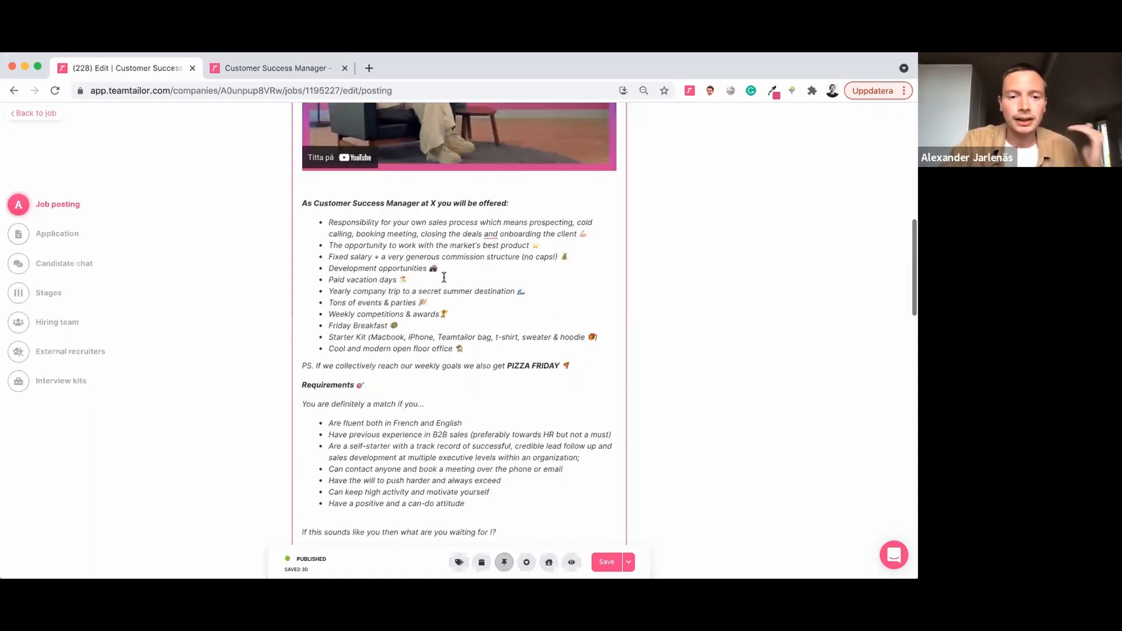
pyautogui.scroll(-2, 444, 277)
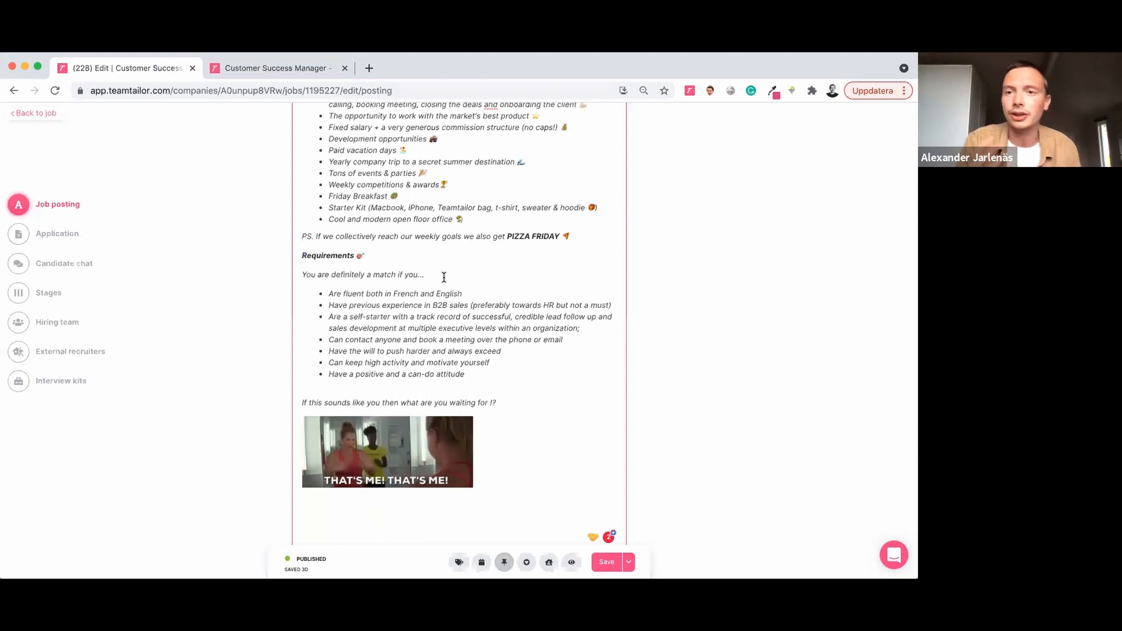
pyautogui.scroll(-2, 445, 277)
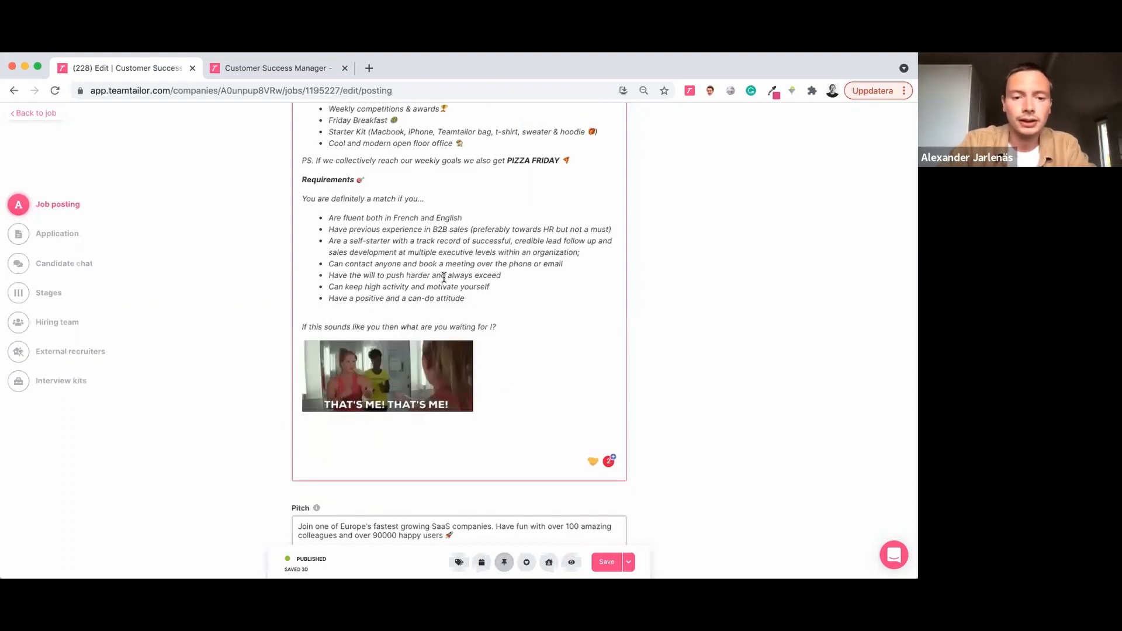
pyautogui.scroll(-1, 445, 277)
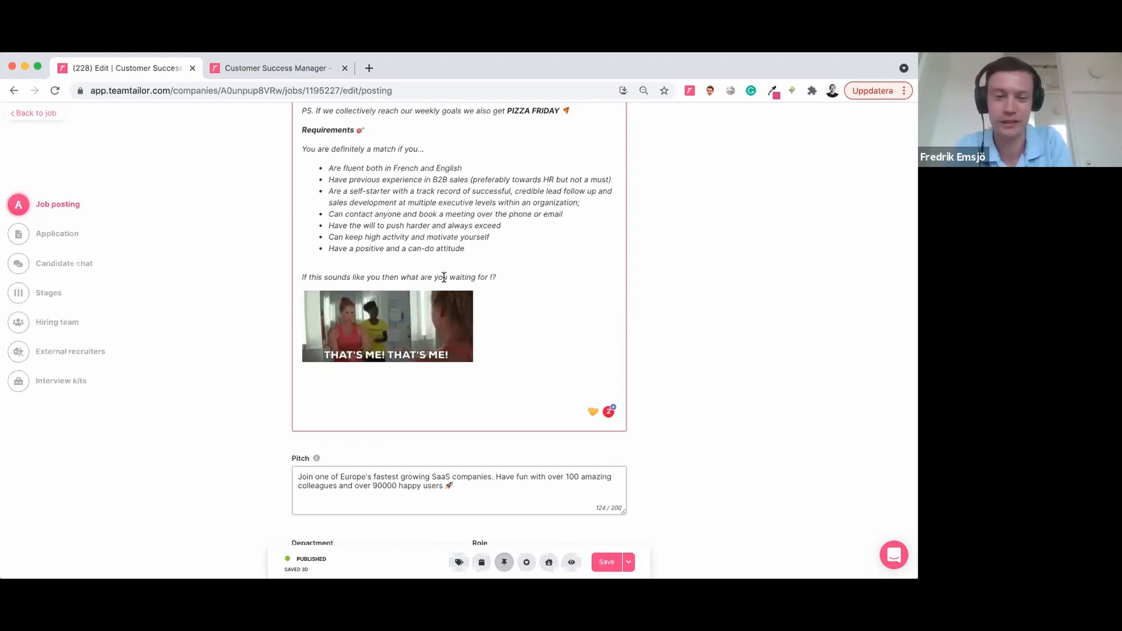
pyautogui.scroll(3, 444, 277)
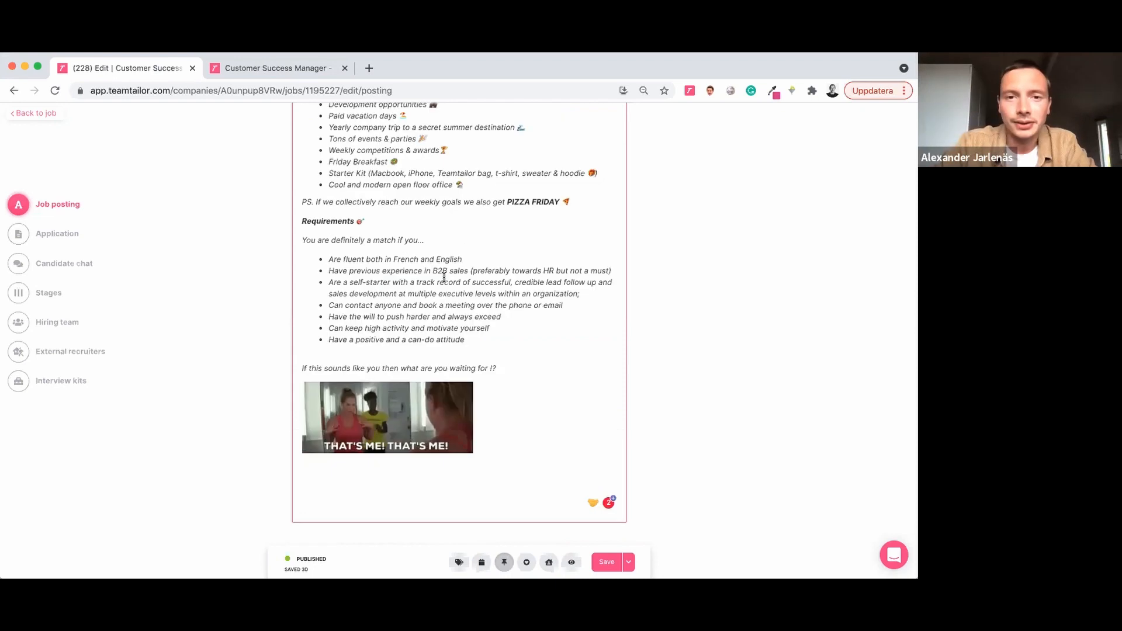
pyautogui.scroll(10, 444, 277)
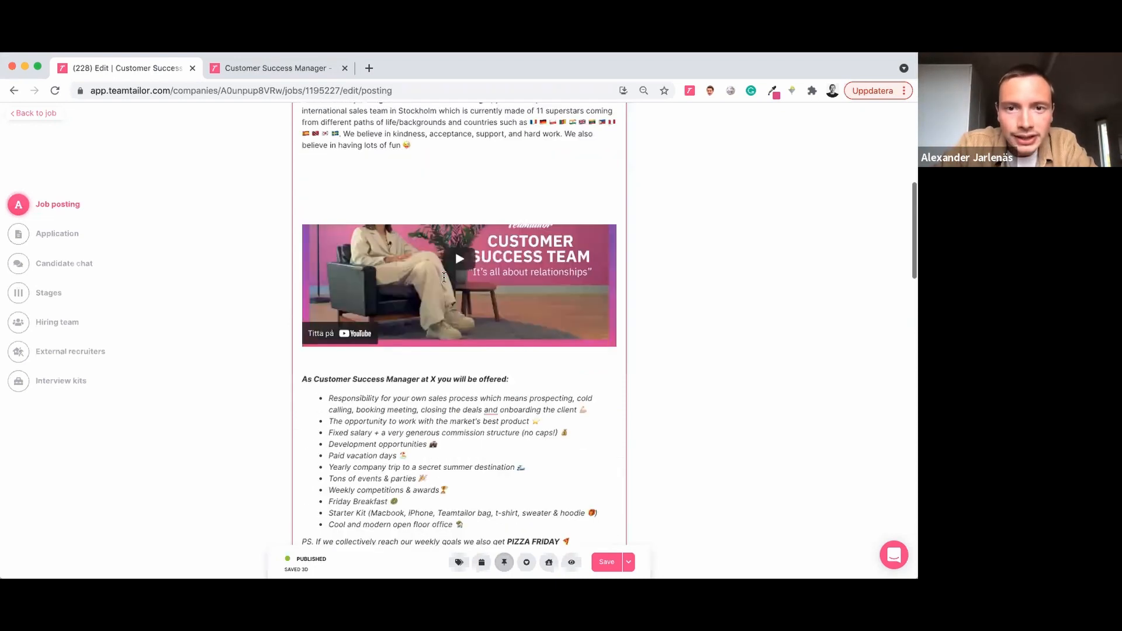
pyautogui.scroll(4, 445, 277)
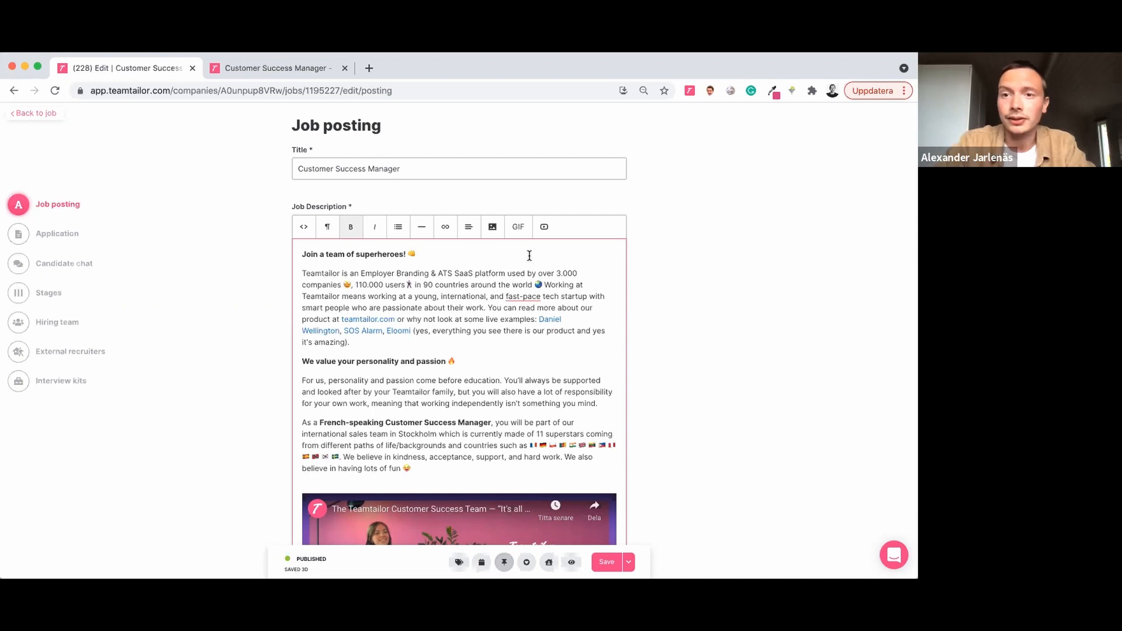
# - Review the pitch, department, role and location fields below the description, and view the available Remote status options without changing the selection
pyautogui.scroll(-6, 530, 256)
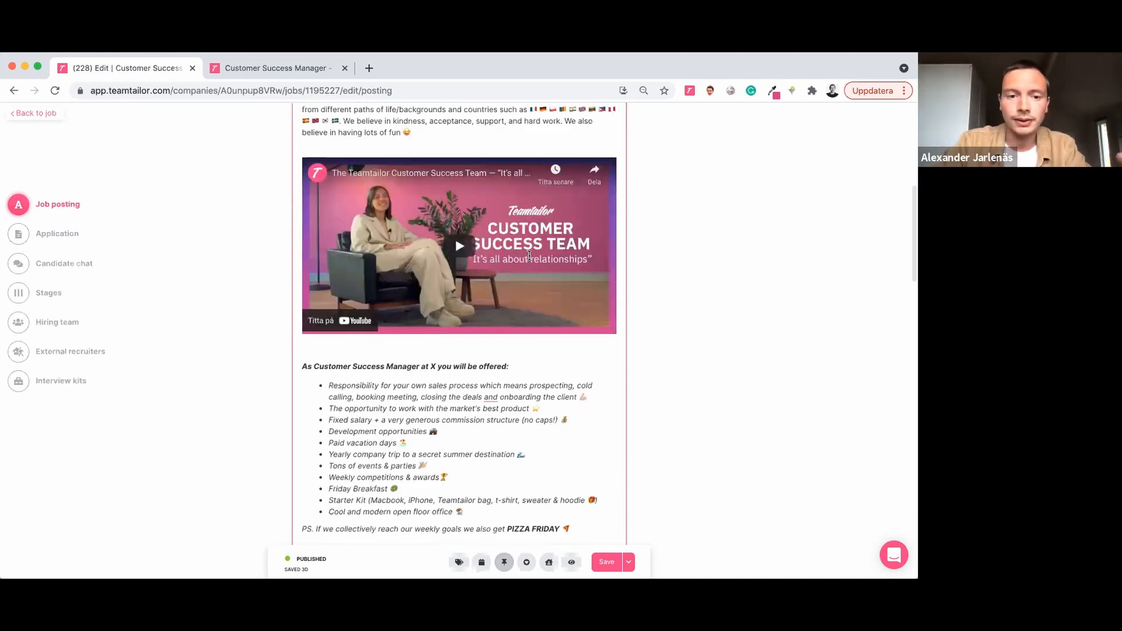
pyautogui.scroll(-5, 529, 256)
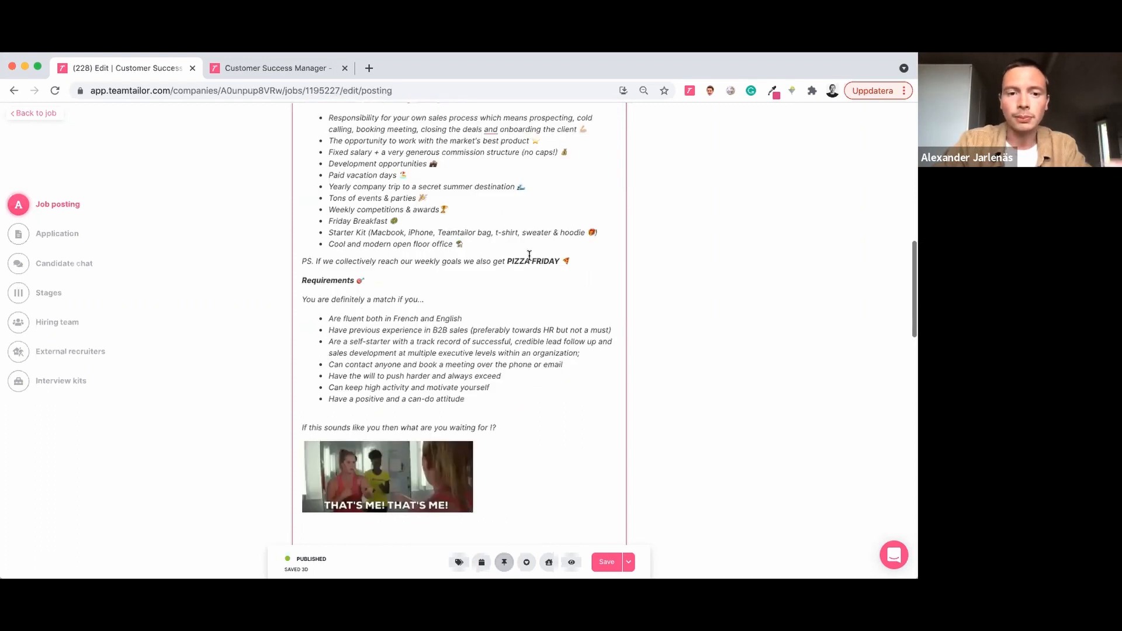
pyautogui.scroll(-4, 530, 255)
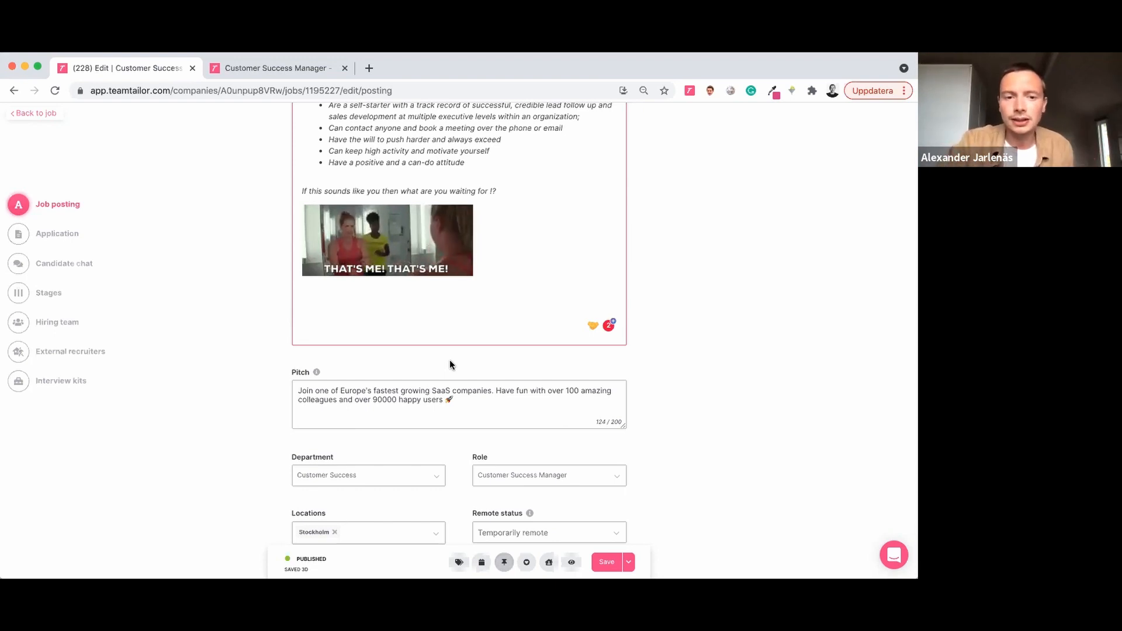
pyautogui.scroll(-2, 450, 364)
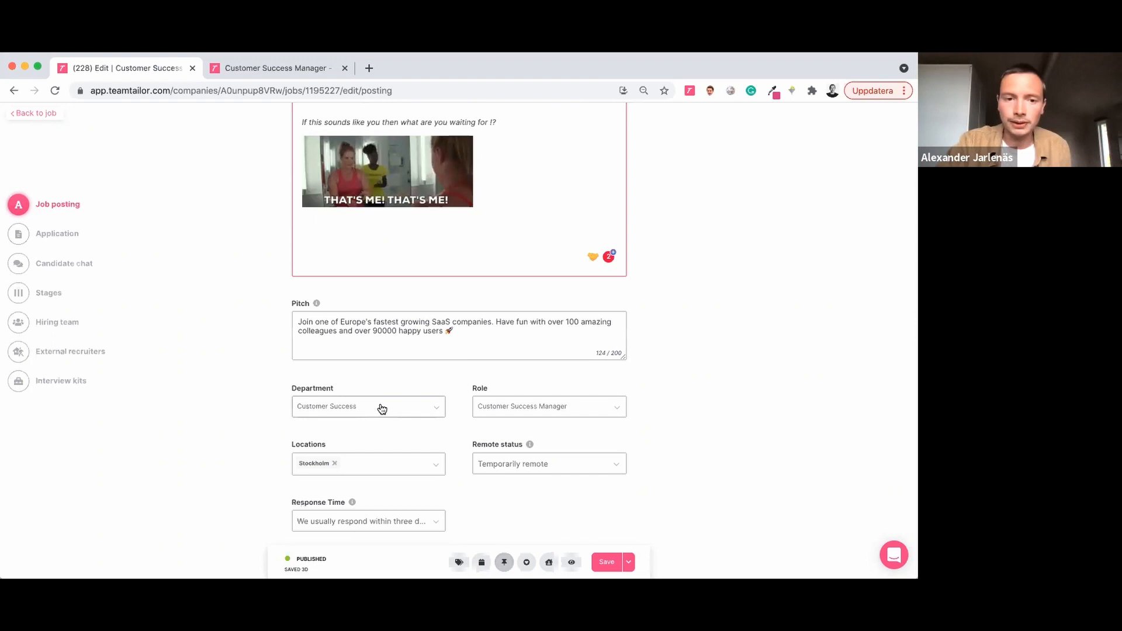
pyautogui.click(513, 467)
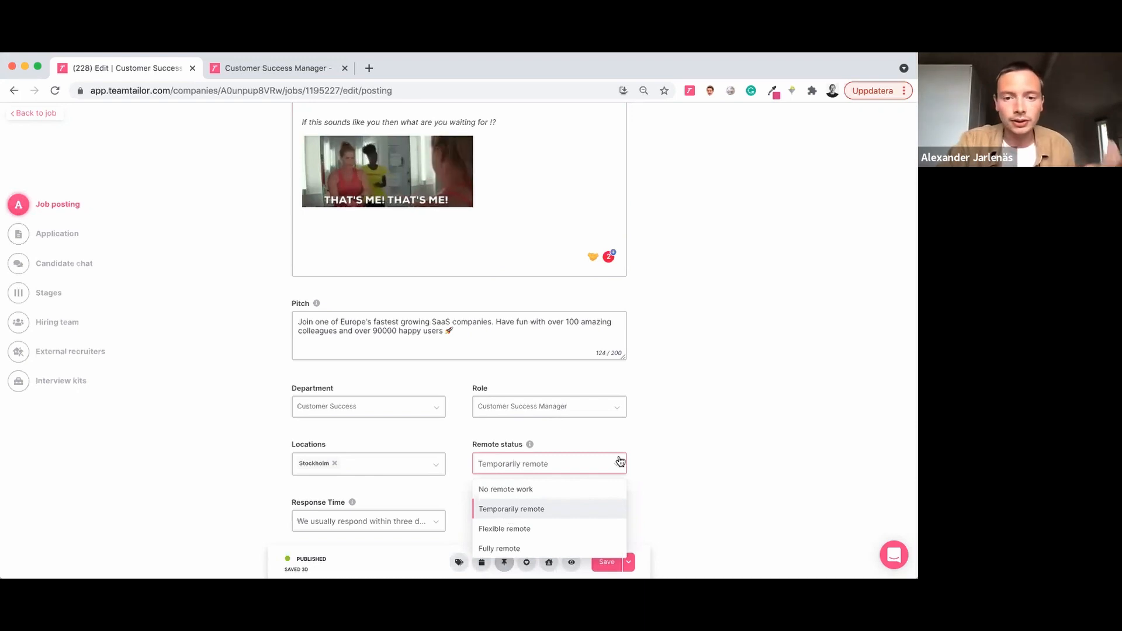
pyautogui.click(665, 451)
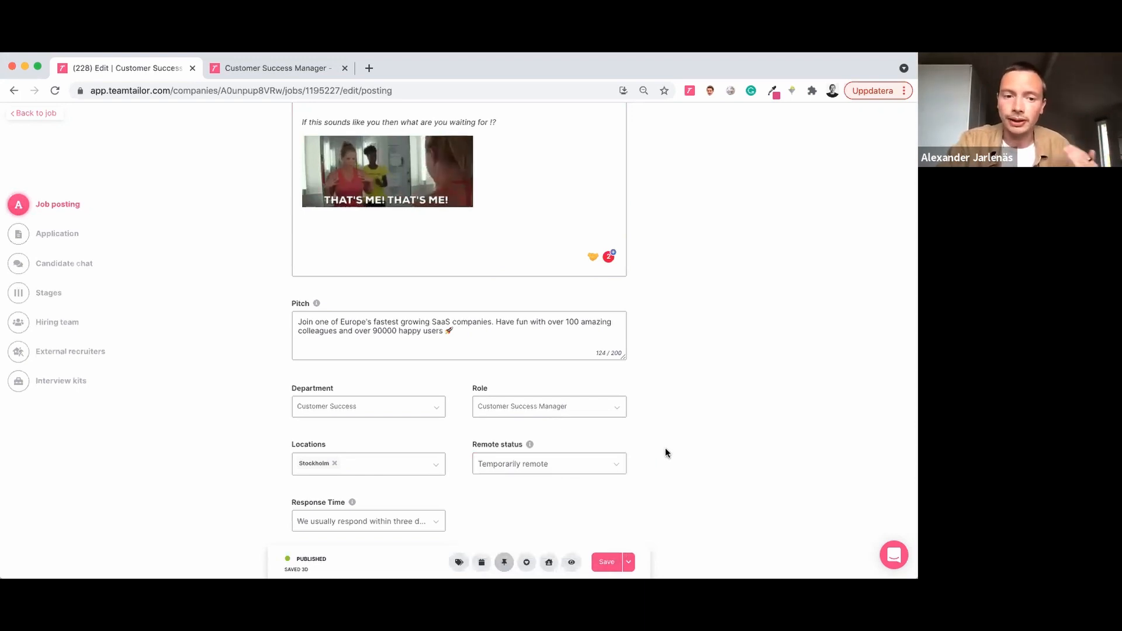
# - Check the response time setting and the recruiter and colleagues chosen for the job ad
pyautogui.scroll(-3, 414, 435)
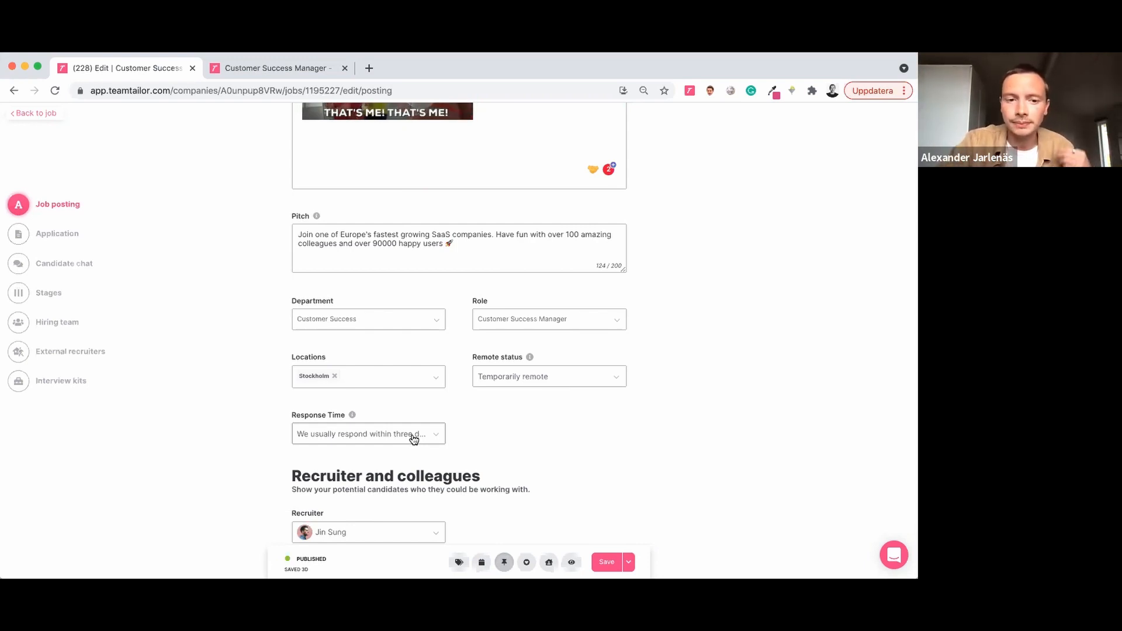
pyautogui.scroll(-3, 414, 439)
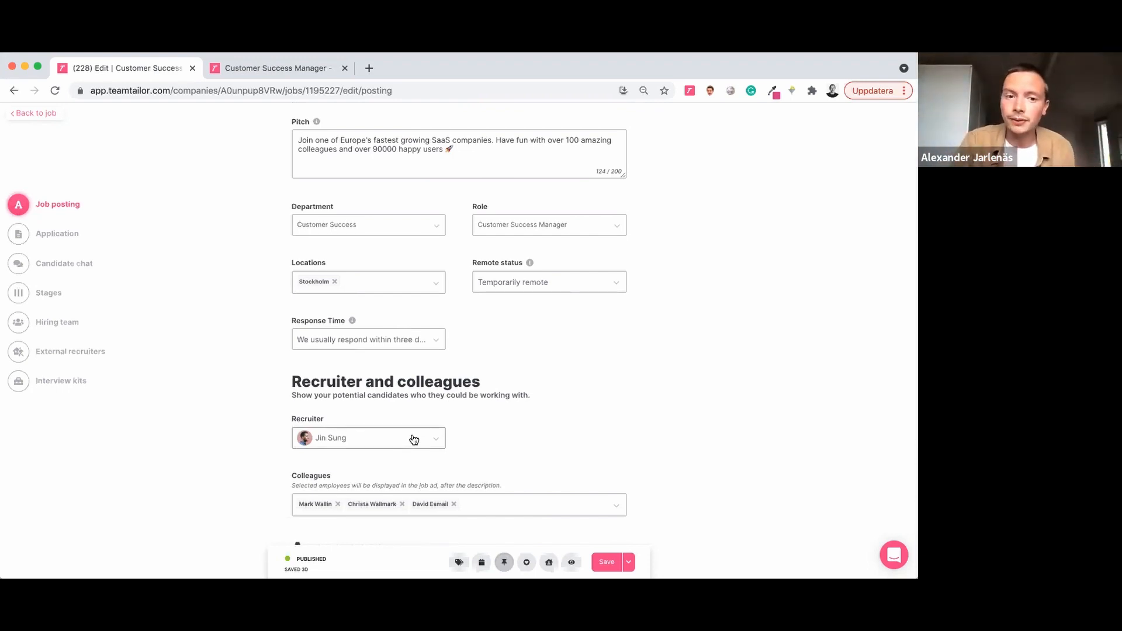
pyautogui.scroll(-1, 414, 439)
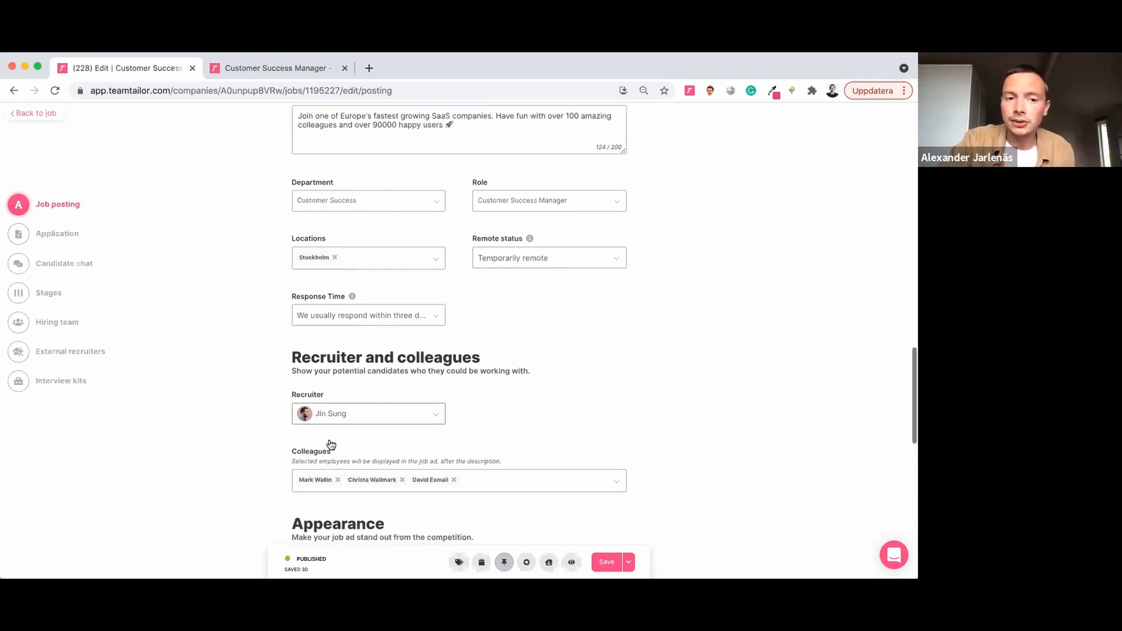
pyautogui.scroll(-1, 329, 445)
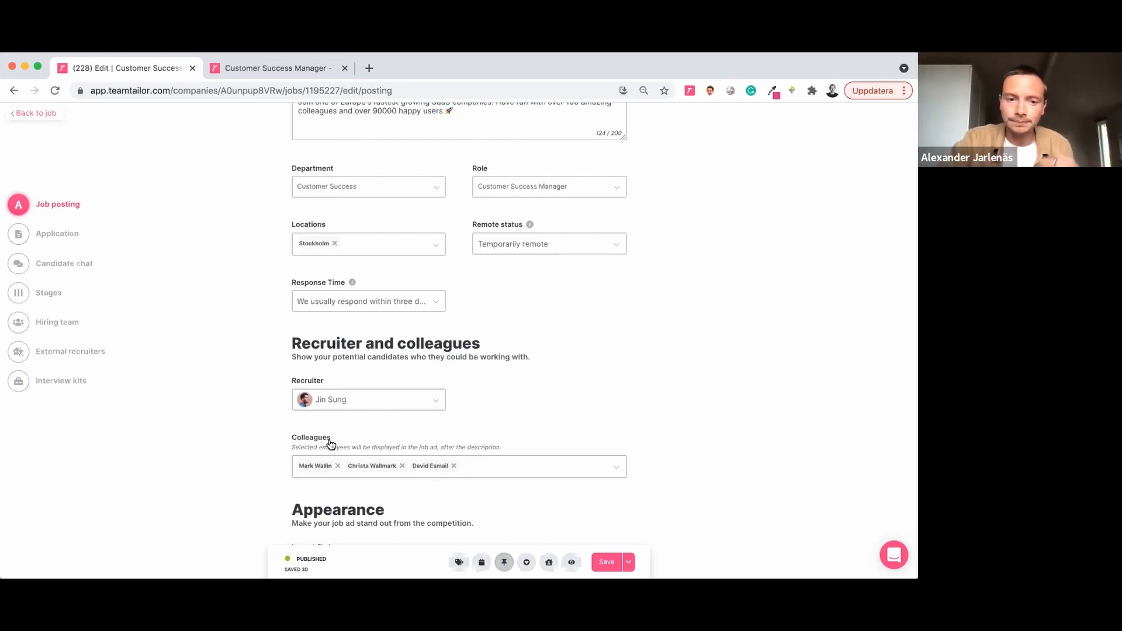
# - Examine the job ad's Appearance settings: layout style, background image preview, overlay colour and opacity, text colour and button text
pyautogui.scroll(-6, 328, 442)
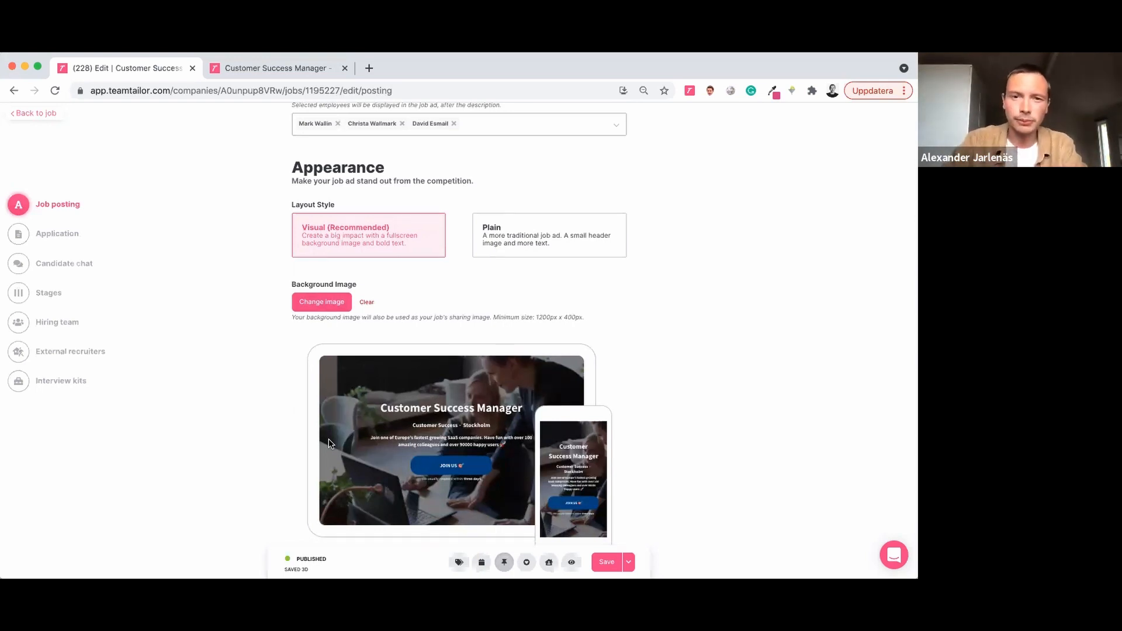
pyautogui.scroll(-3, 328, 443)
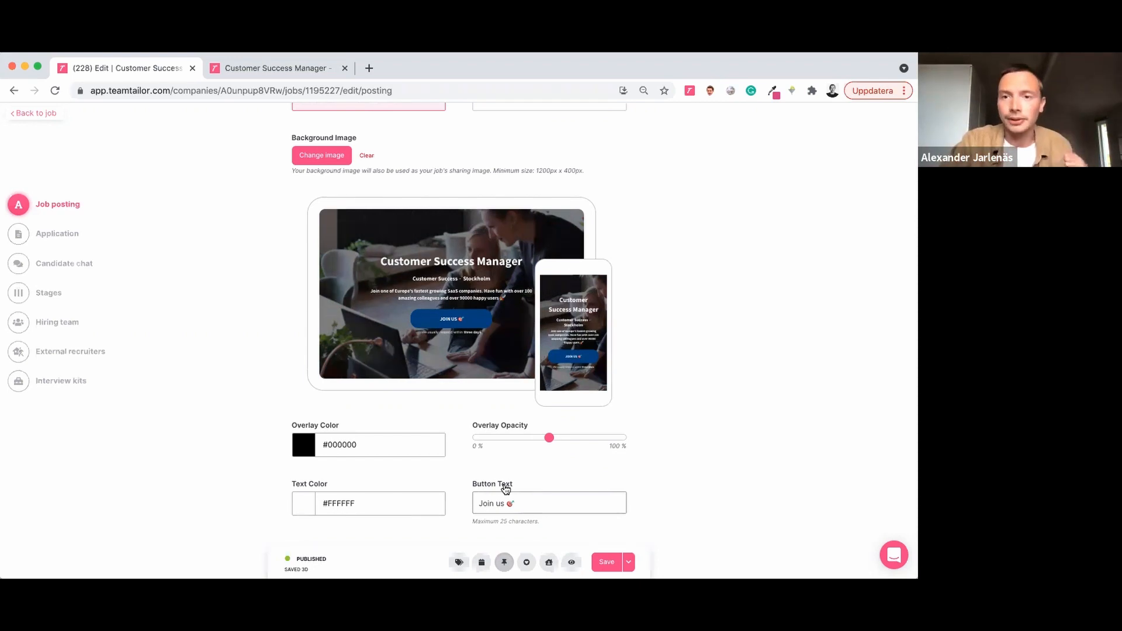
pyautogui.scroll(-2, 506, 488)
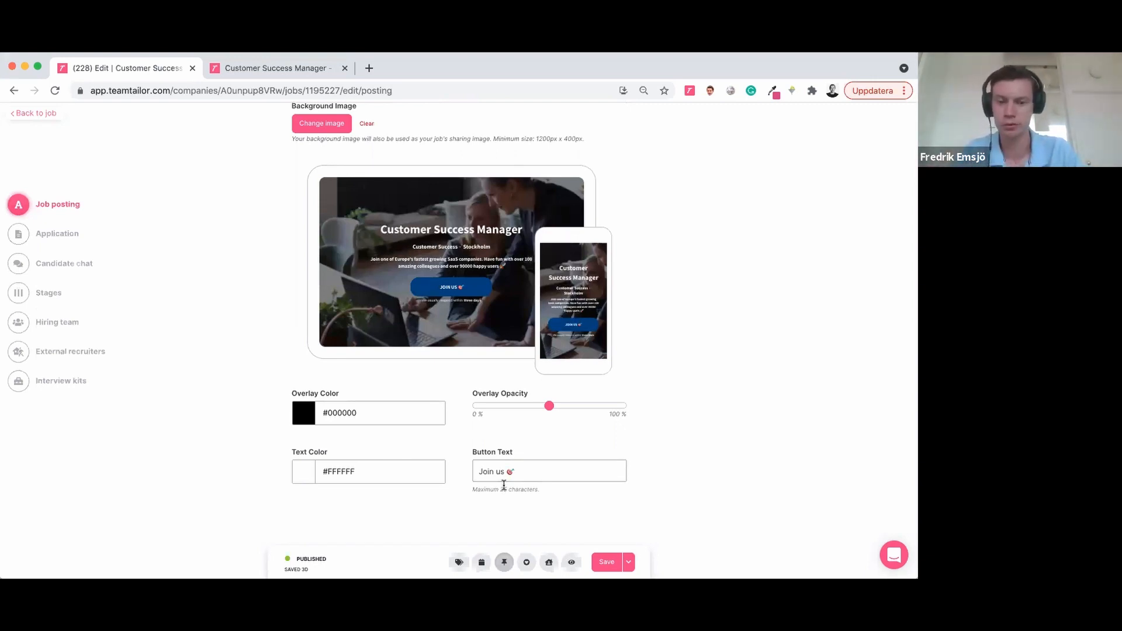
pyautogui.scroll(5, 503, 485)
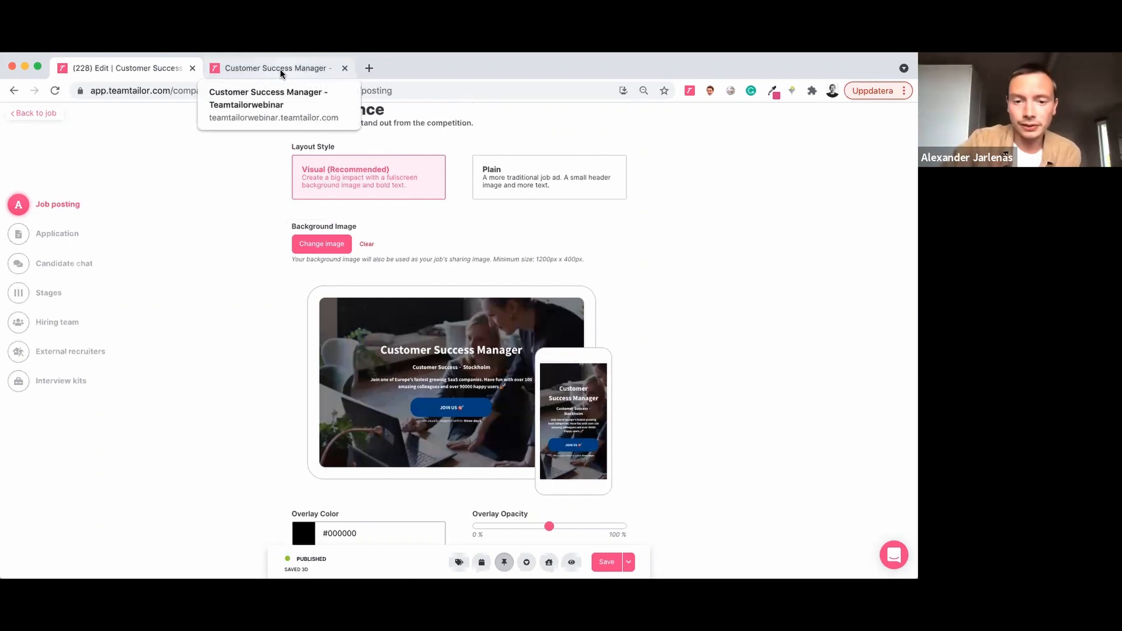
pyautogui.scroll(-2, 470, 442)
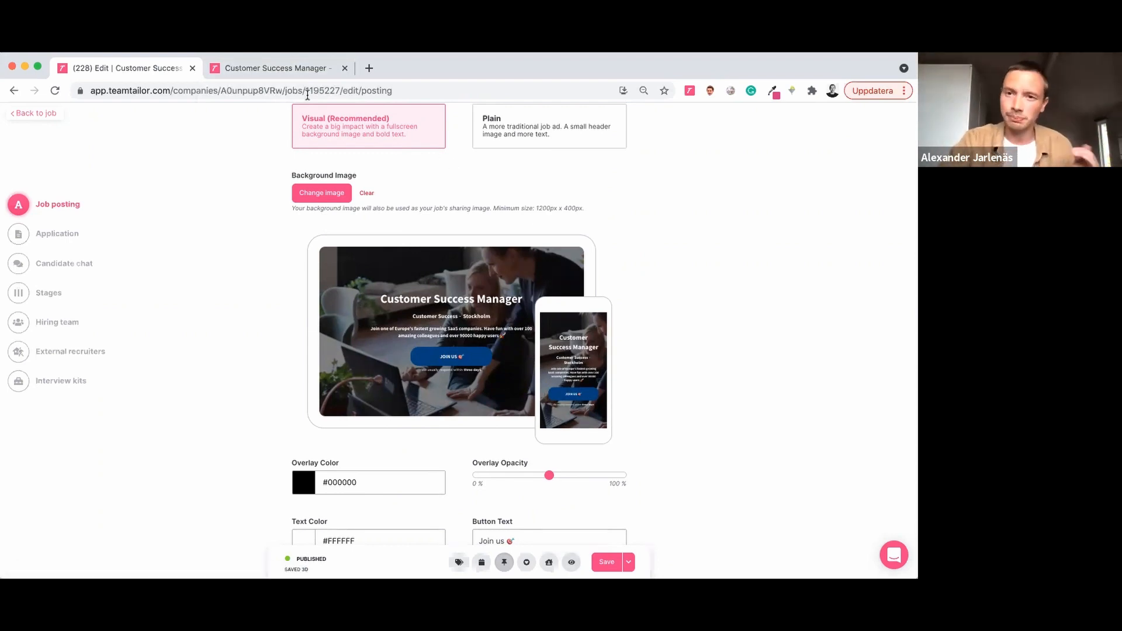
# - Switch to the published Customer Success Manager ad and highlight its title and the pitch text below it
pyautogui.click(284, 73)
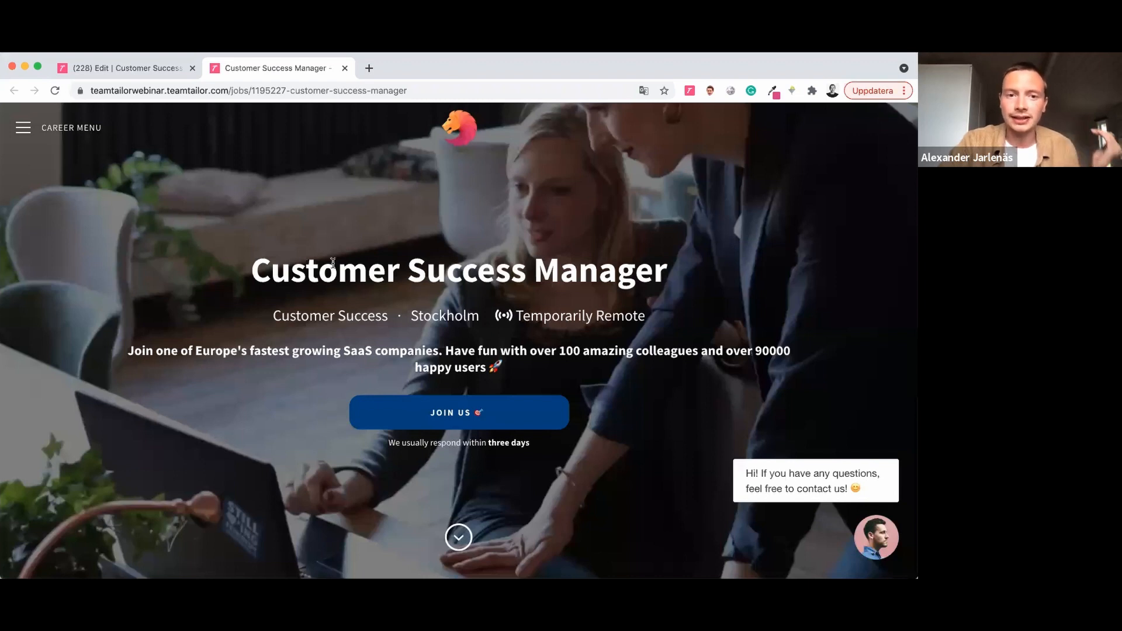
pyautogui.tripleClick(333, 258)
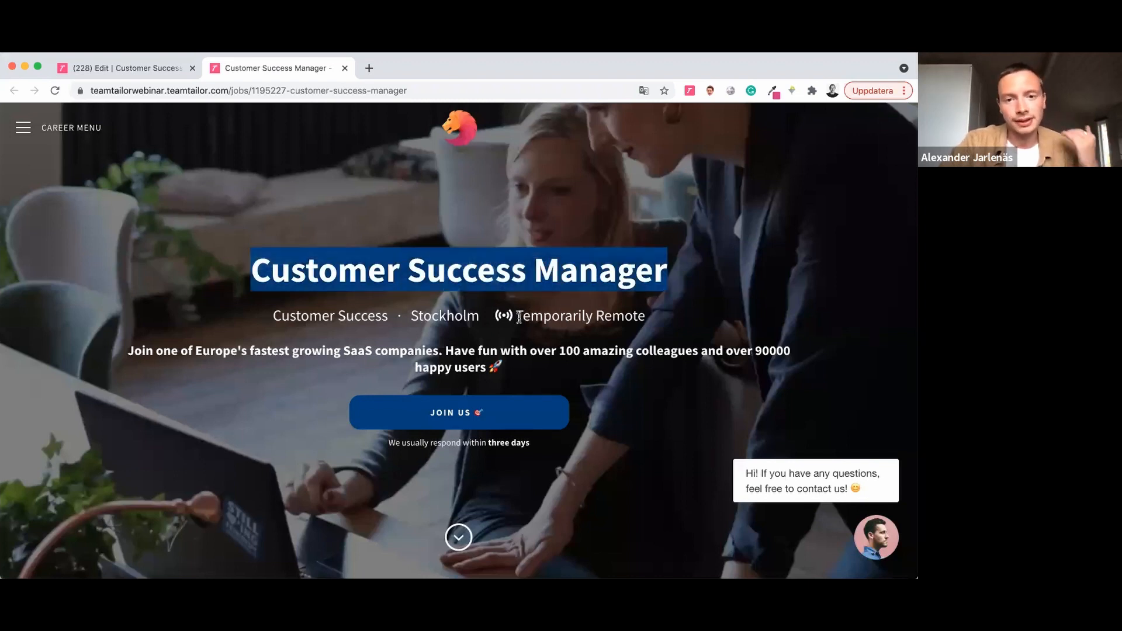
pyautogui.doubleClick(503, 353)
pyautogui.tripleClick(503, 353)
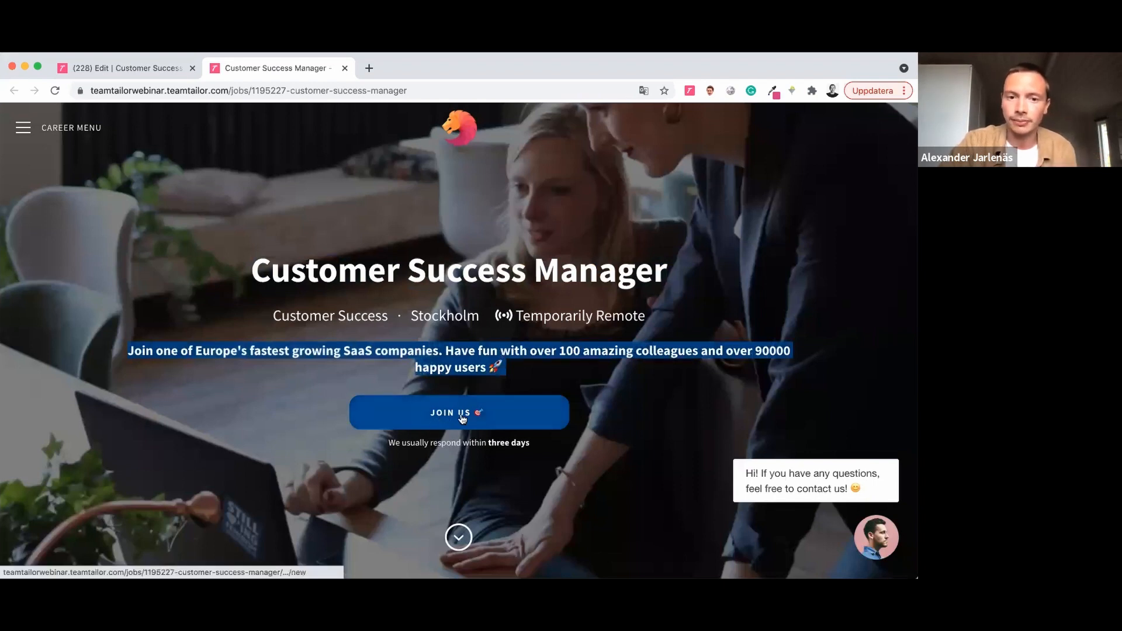
# - Read through the published ad's description and requirements down to the contact person and the "Some of your colleagues" section
pyautogui.scroll(-8, 463, 418)
pyautogui.scroll(-15, 462, 417)
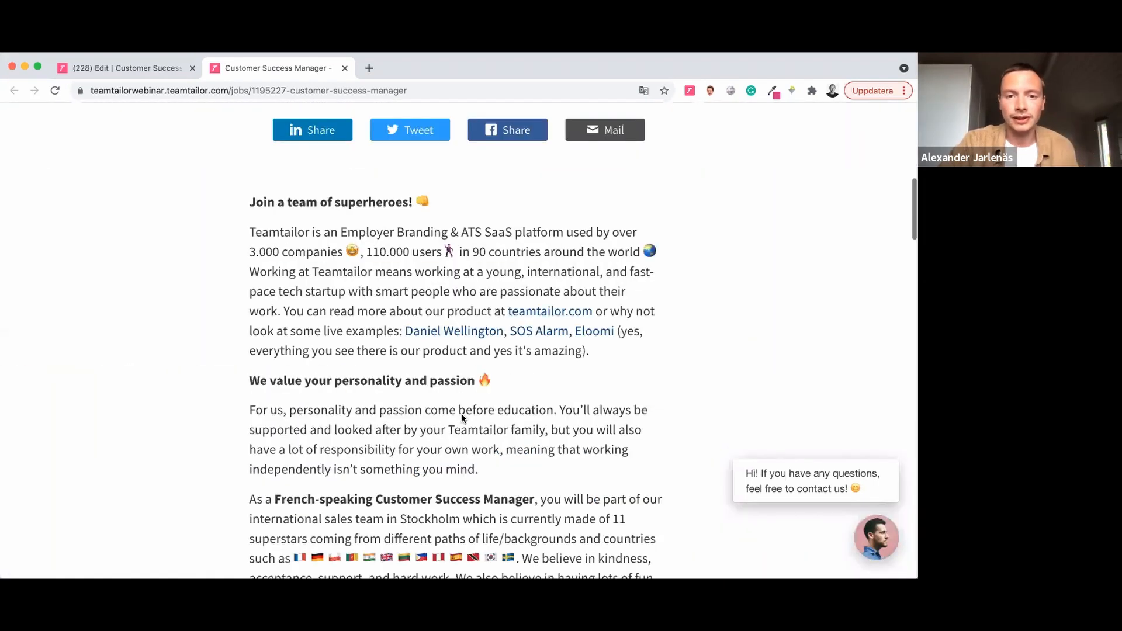
pyautogui.scroll(-15, 462, 415)
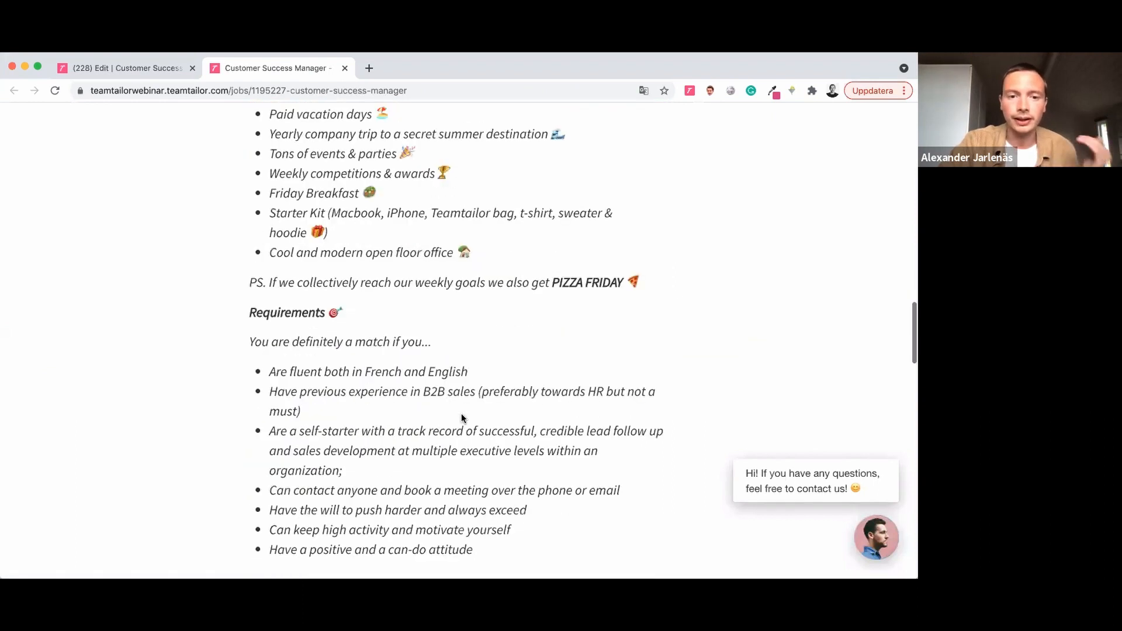
pyautogui.scroll(-5, 461, 419)
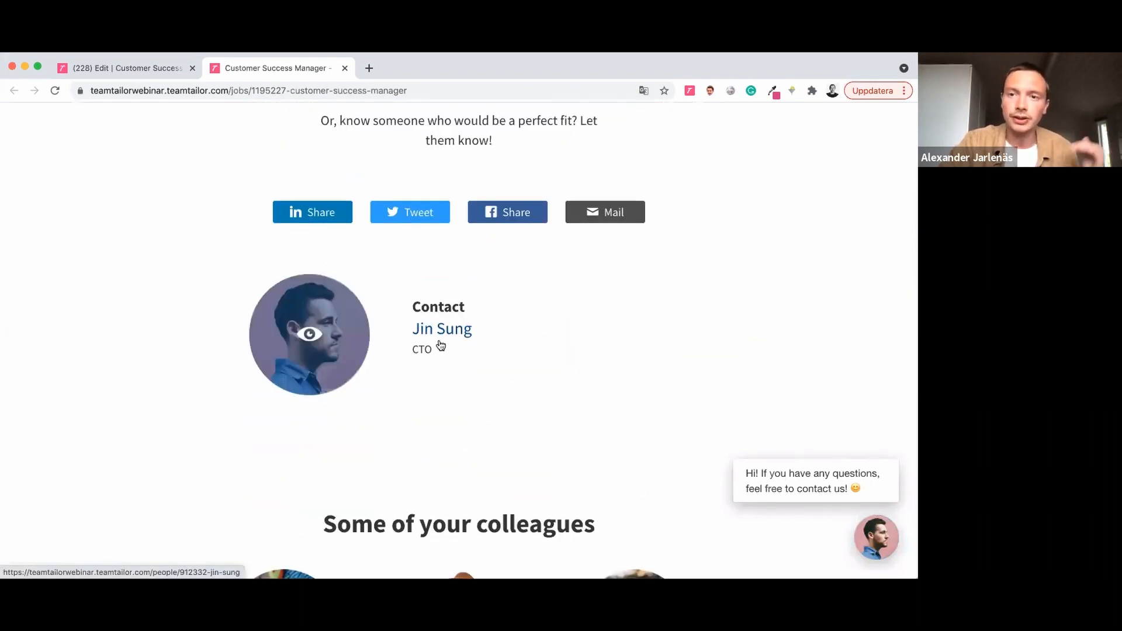
pyautogui.scroll(-8, 441, 345)
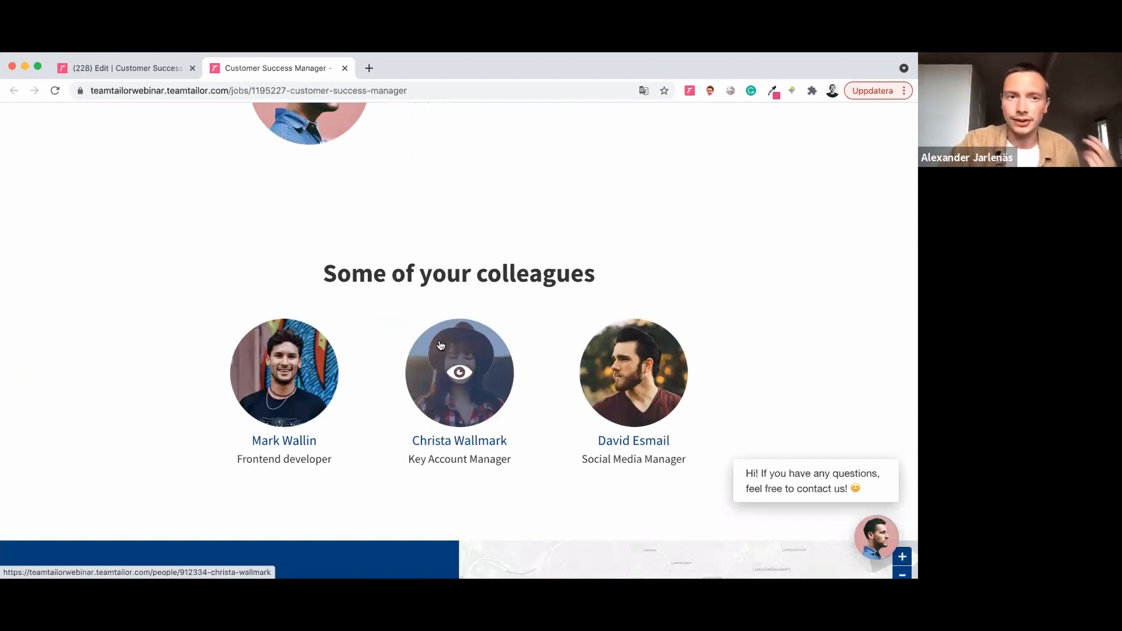
# - Return to the job editor and review the Application settings for personal info fields and the list of application questions
pyautogui.click(159, 74)
pyautogui.scroll(-3, 232, 324)
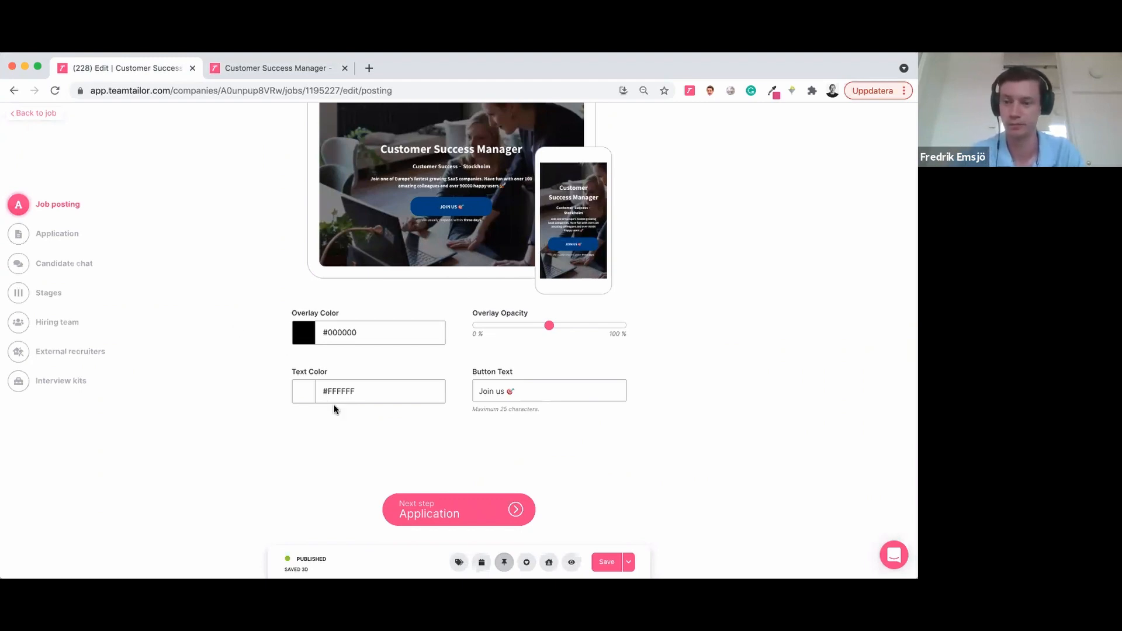
pyautogui.click(456, 504)
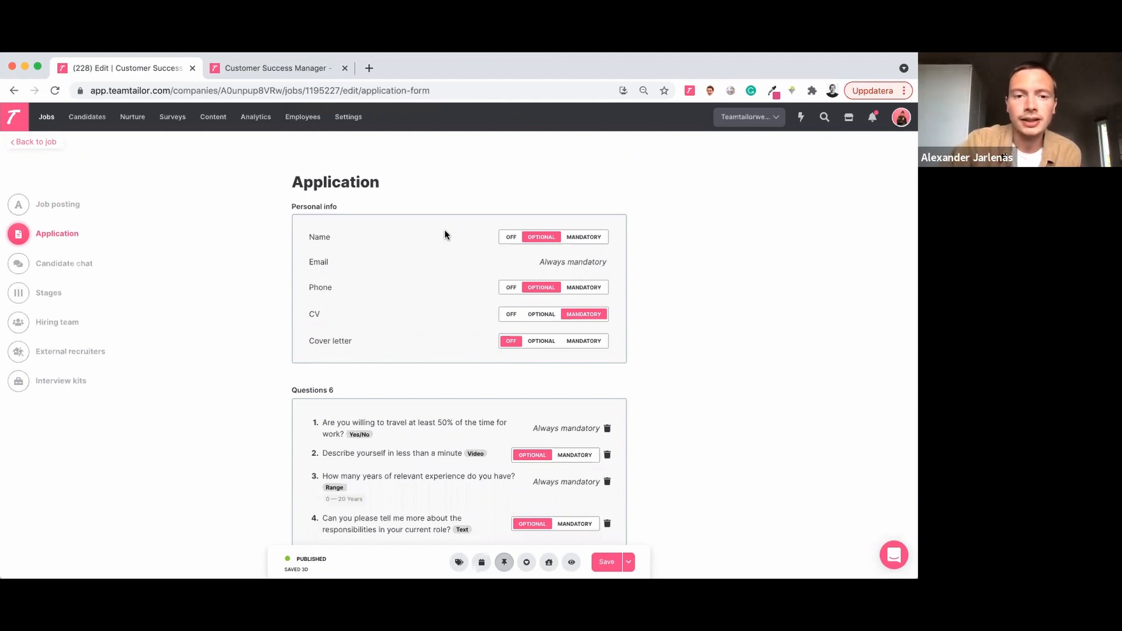
pyautogui.scroll(-3, 445, 231)
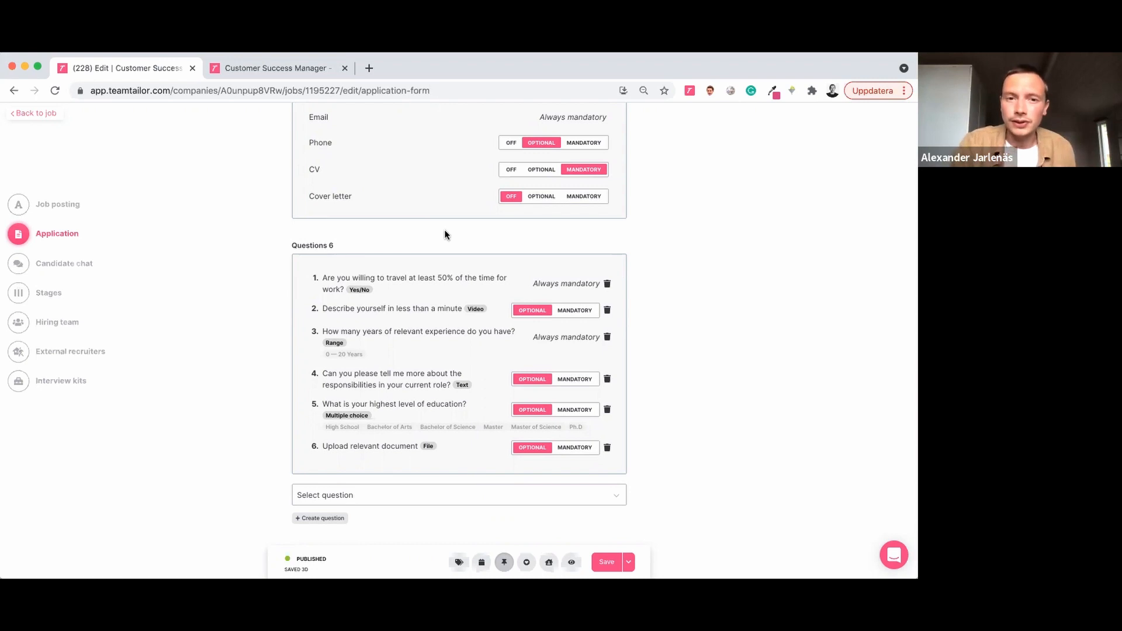
pyautogui.scroll(-2, 445, 229)
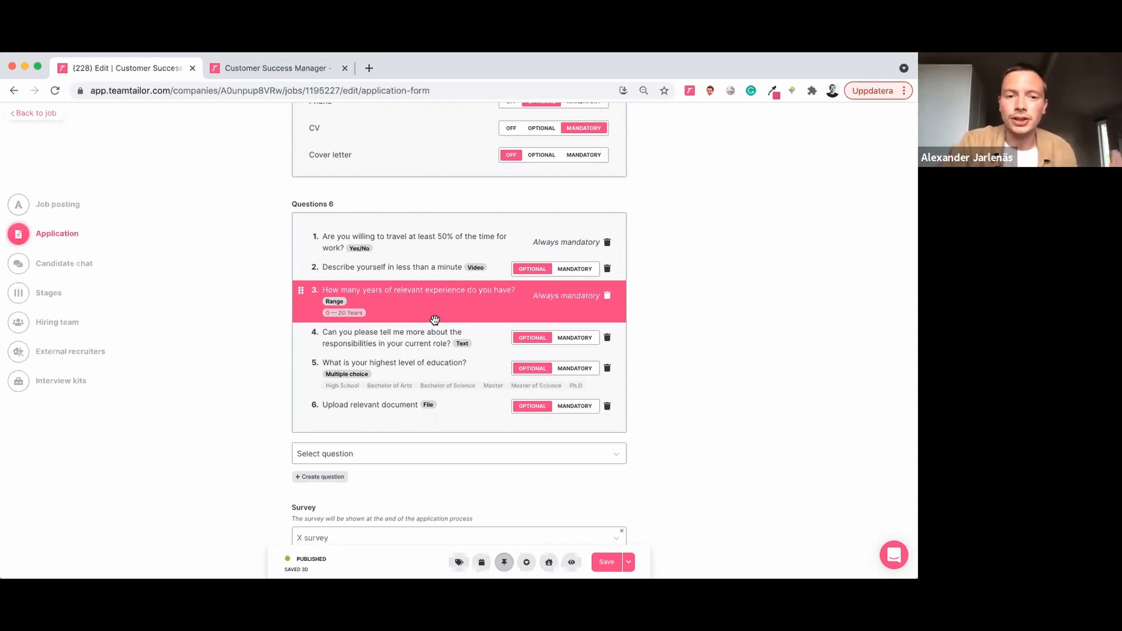
# - Check which existing questions can be added to the application form and which question types can be created, without adding any
pyautogui.scroll(-1, 435, 320)
pyautogui.click(360, 431)
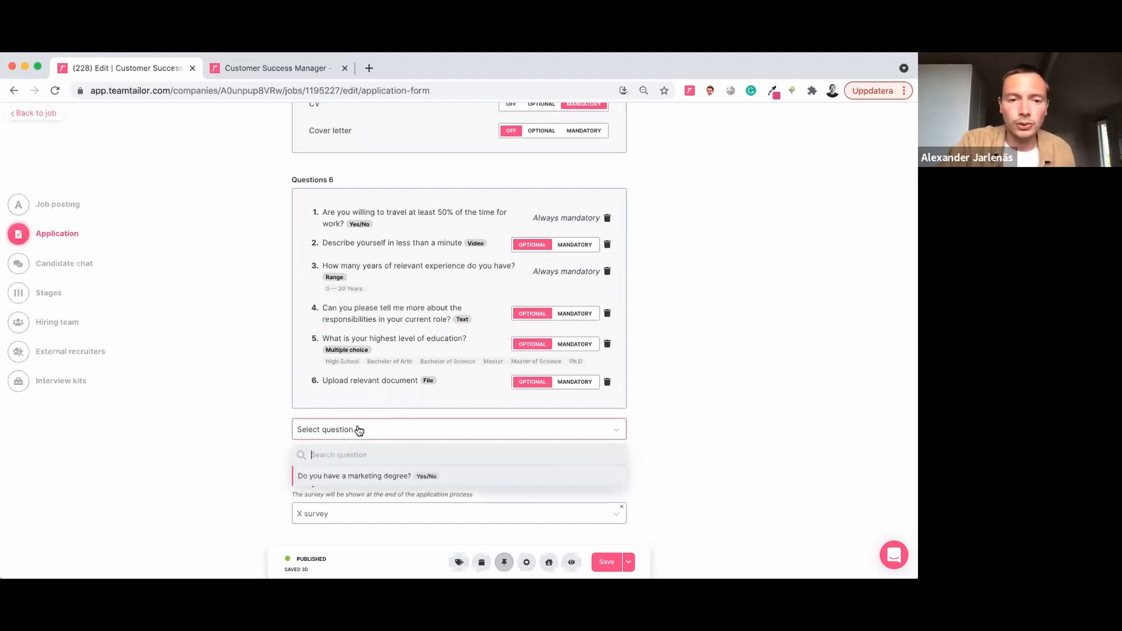
pyautogui.click(360, 431)
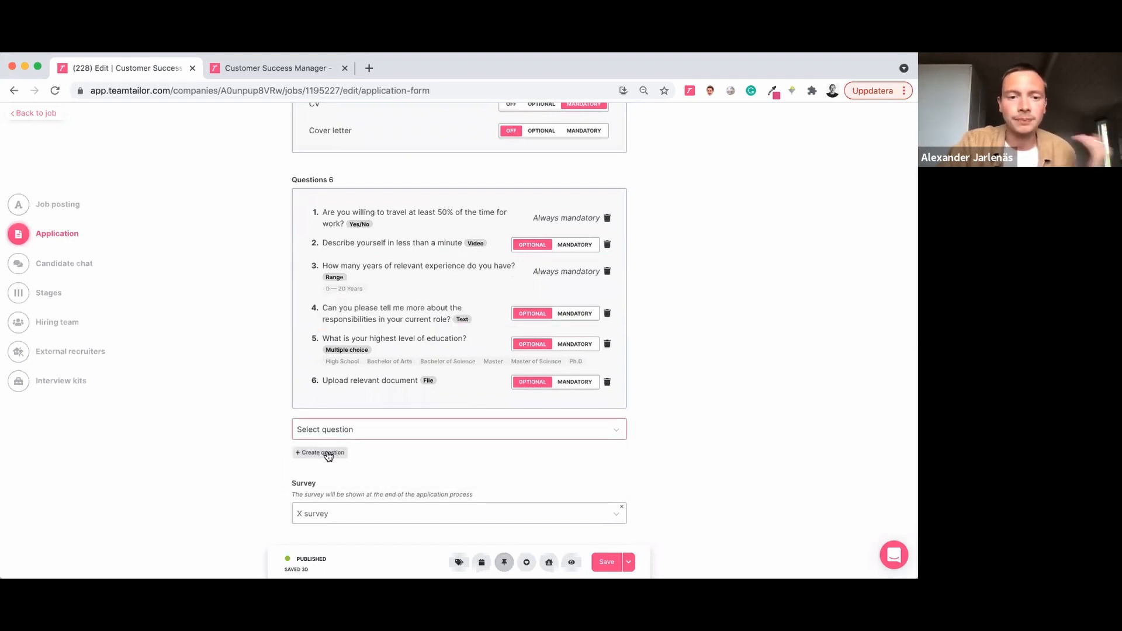
pyautogui.click(327, 453)
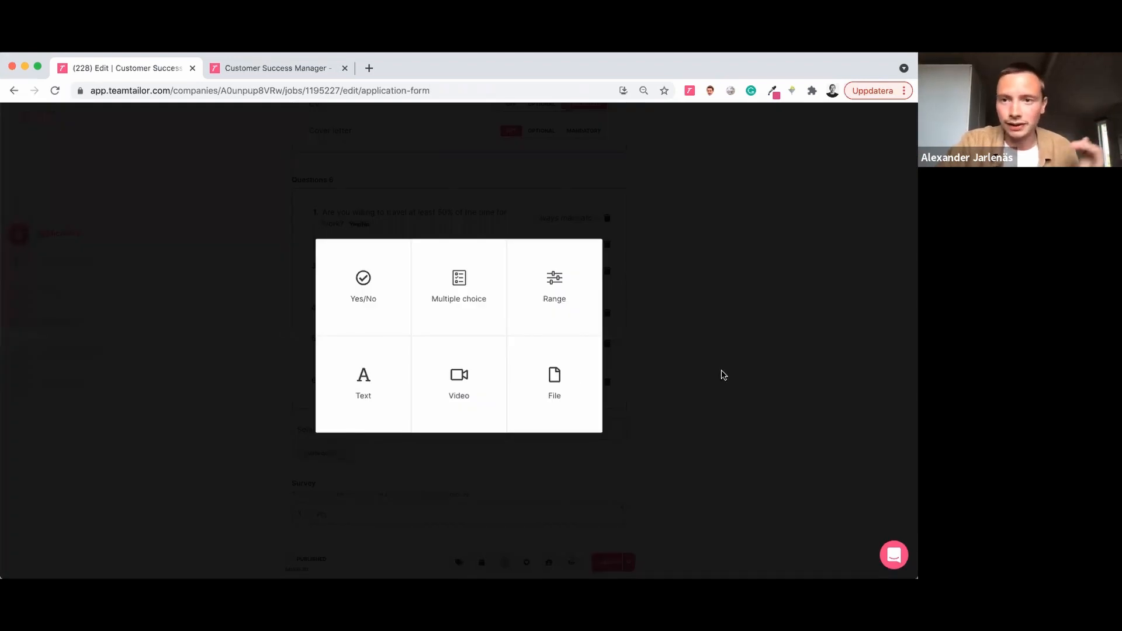
pyautogui.click(723, 374)
# - Review the application's survey setting and the auto reply and reject messages under Responses
pyautogui.scroll(-3, 721, 370)
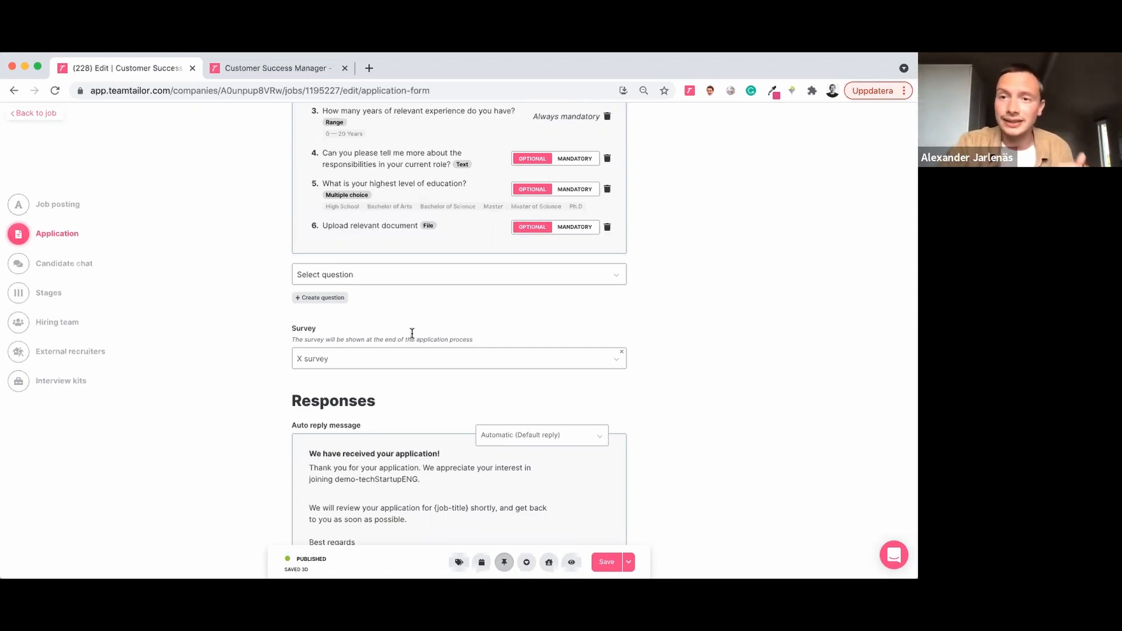
pyautogui.scroll(-1, 412, 336)
pyautogui.scroll(-5, 412, 336)
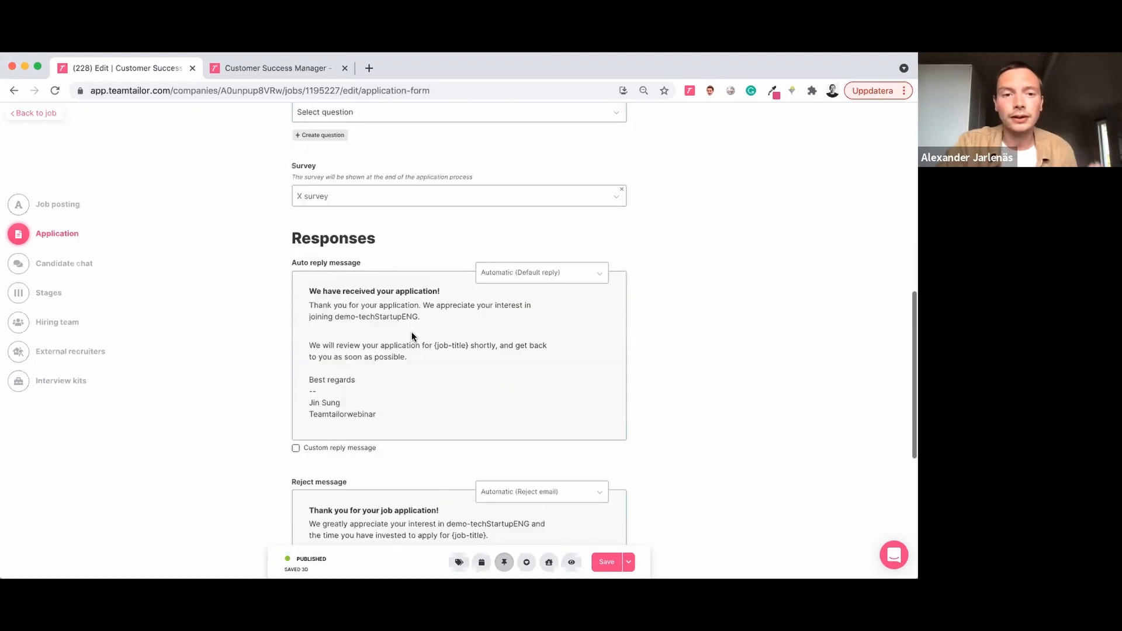
pyautogui.scroll(-8, 412, 336)
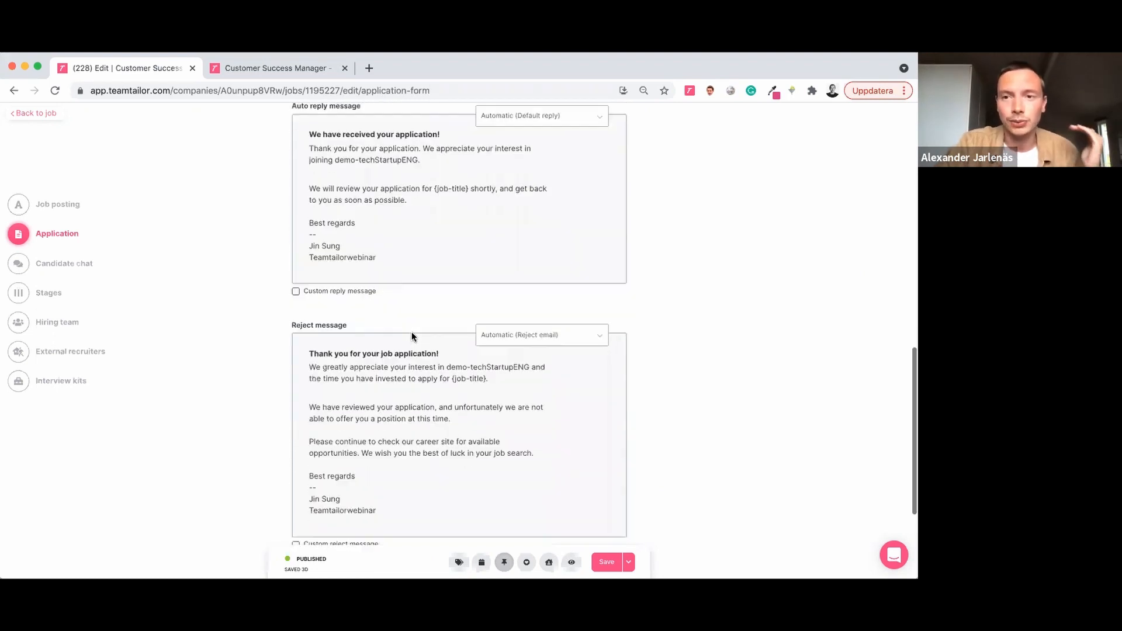
pyautogui.scroll(-2, 412, 337)
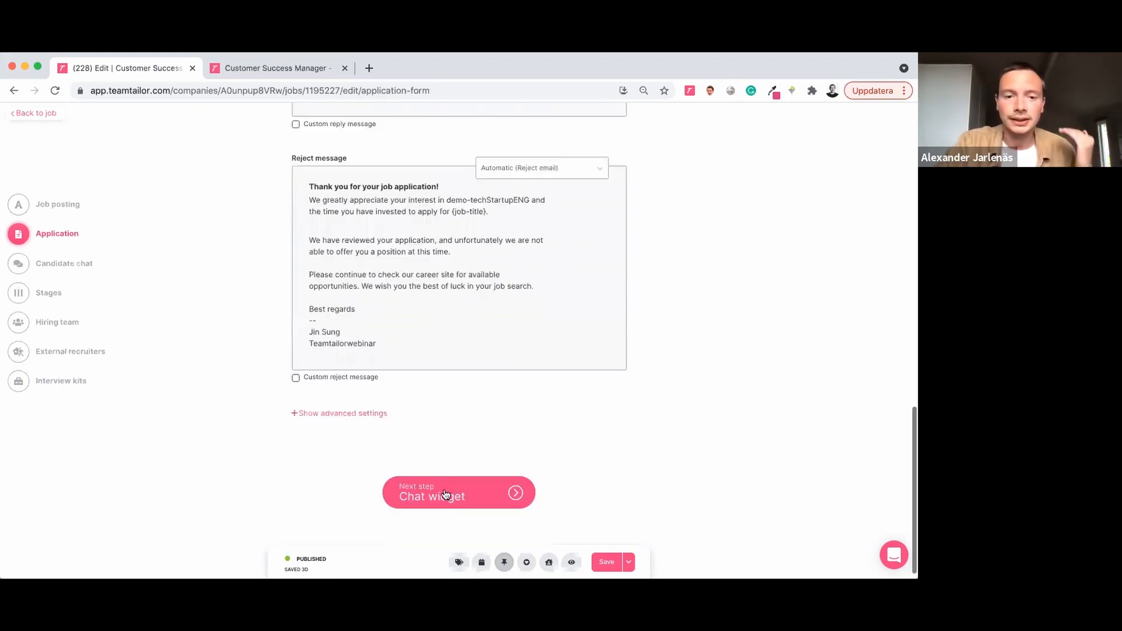
# - Go to the Candidate chat settings and review the greeting message, contact person, popup option and preview
pyautogui.click(444, 496)
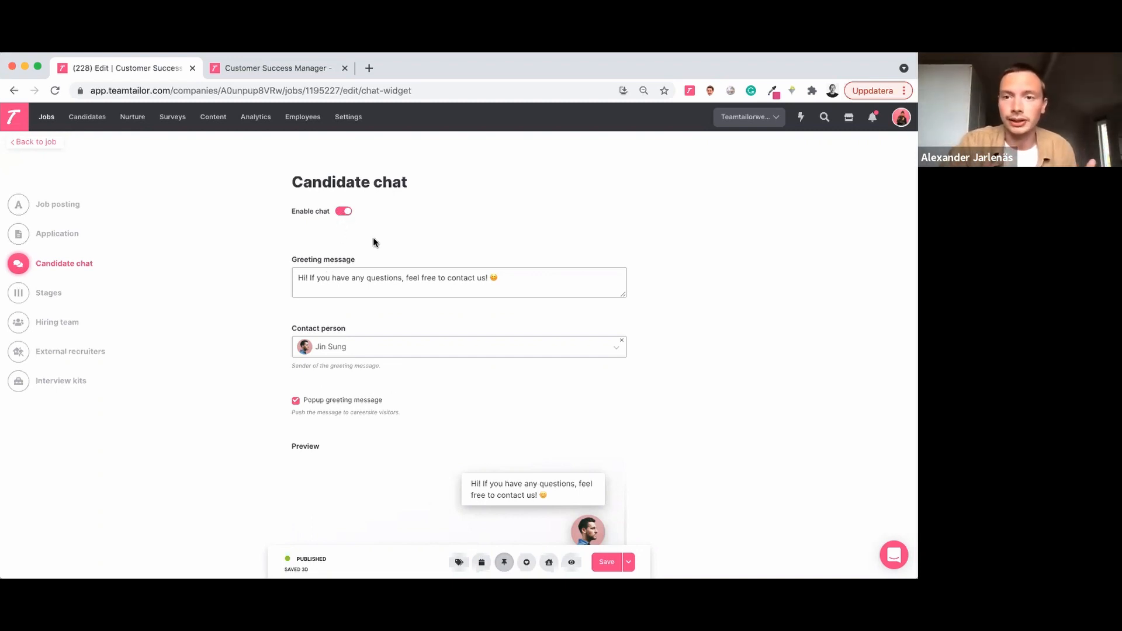
pyautogui.scroll(-5, 373, 240)
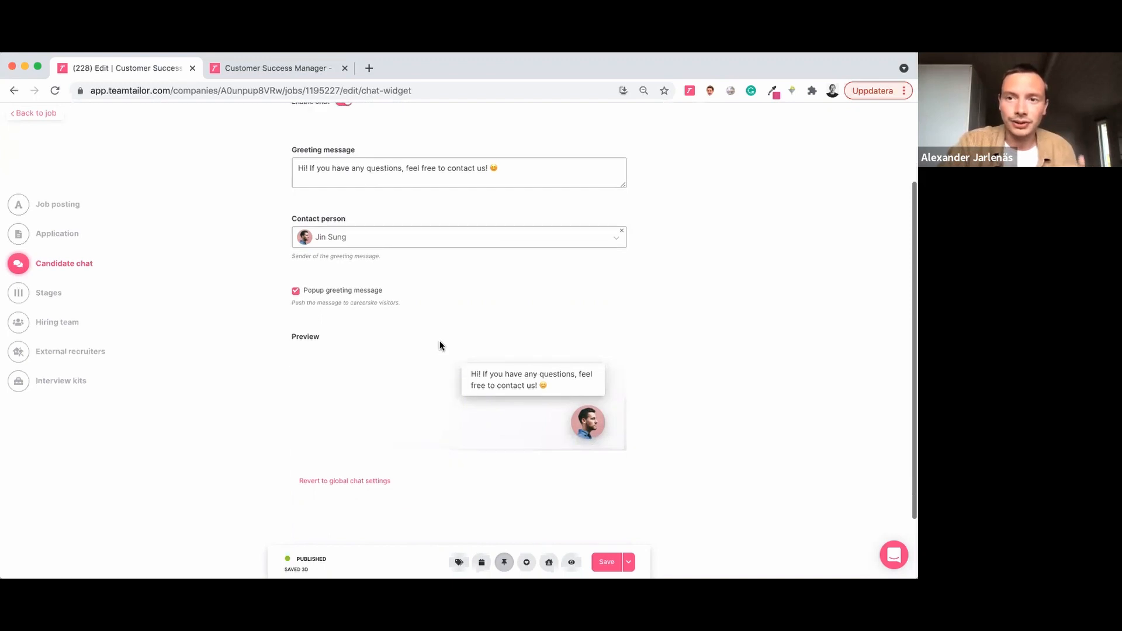
pyautogui.scroll(-1, 457, 447)
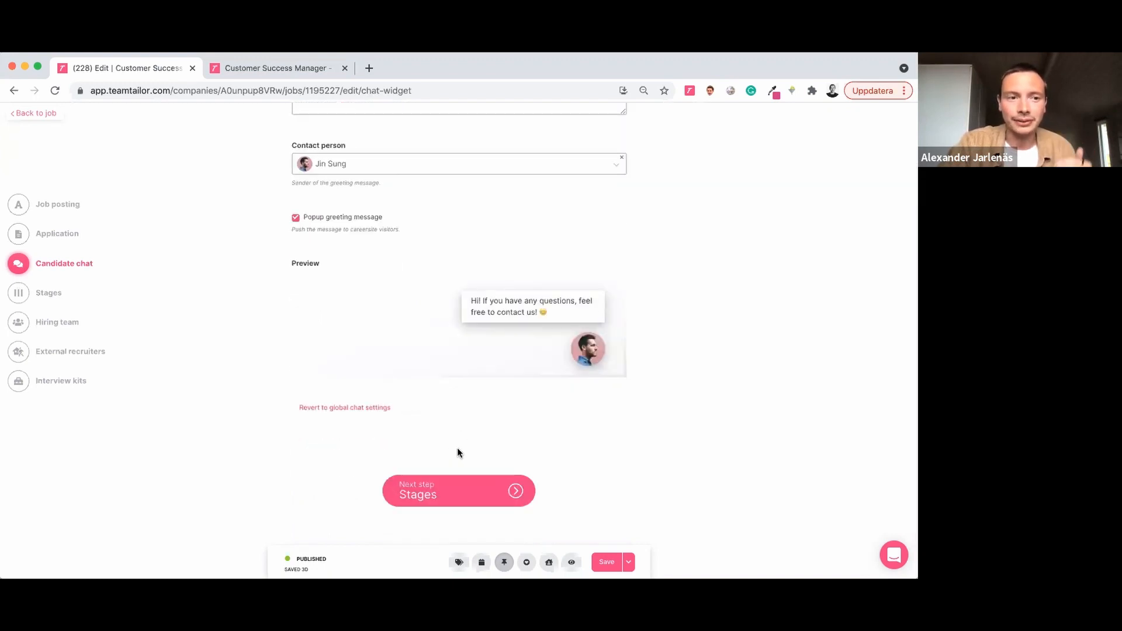
# - Go to the Stages settings and look over the recruitment stages from Inbox to Hired with their triggers
pyautogui.click(474, 493)
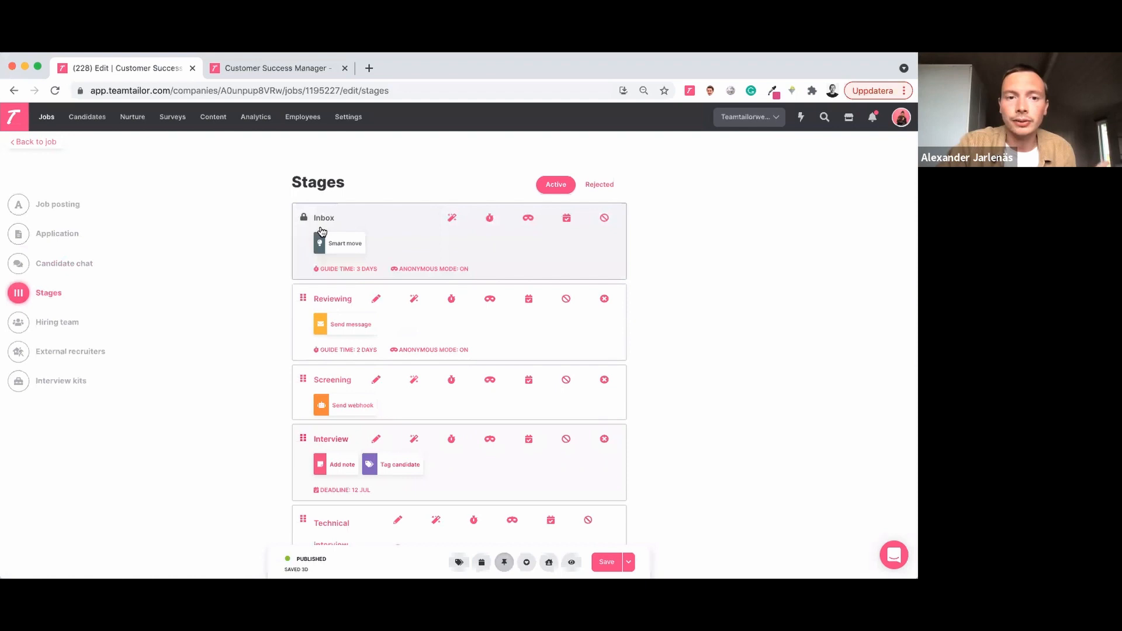
pyautogui.scroll(-8, 321, 230)
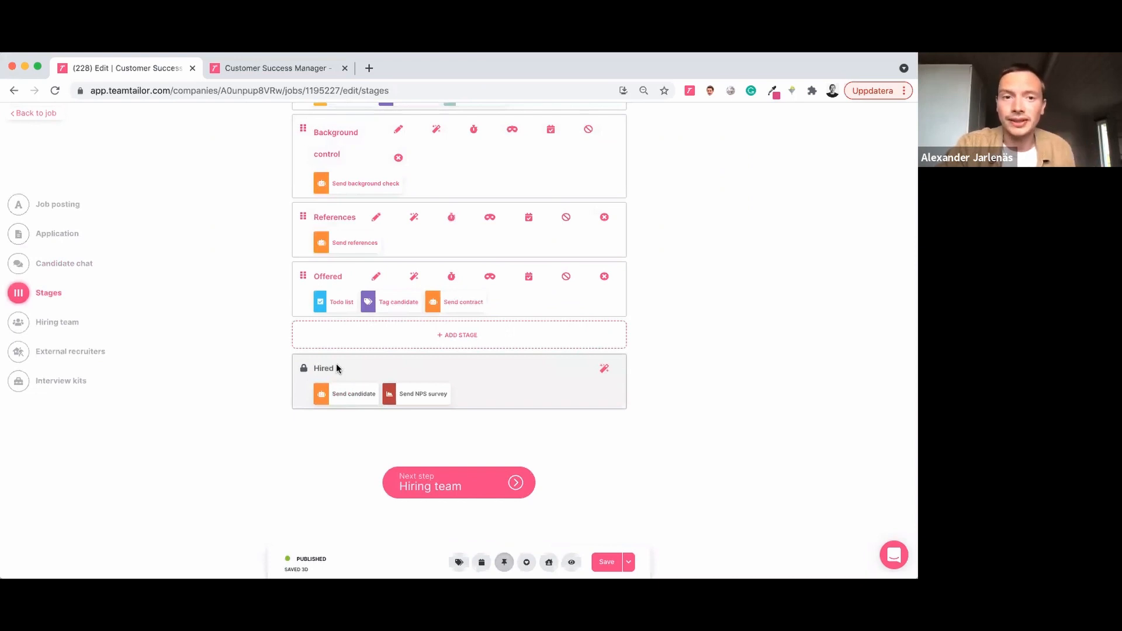
pyautogui.scroll(8, 337, 368)
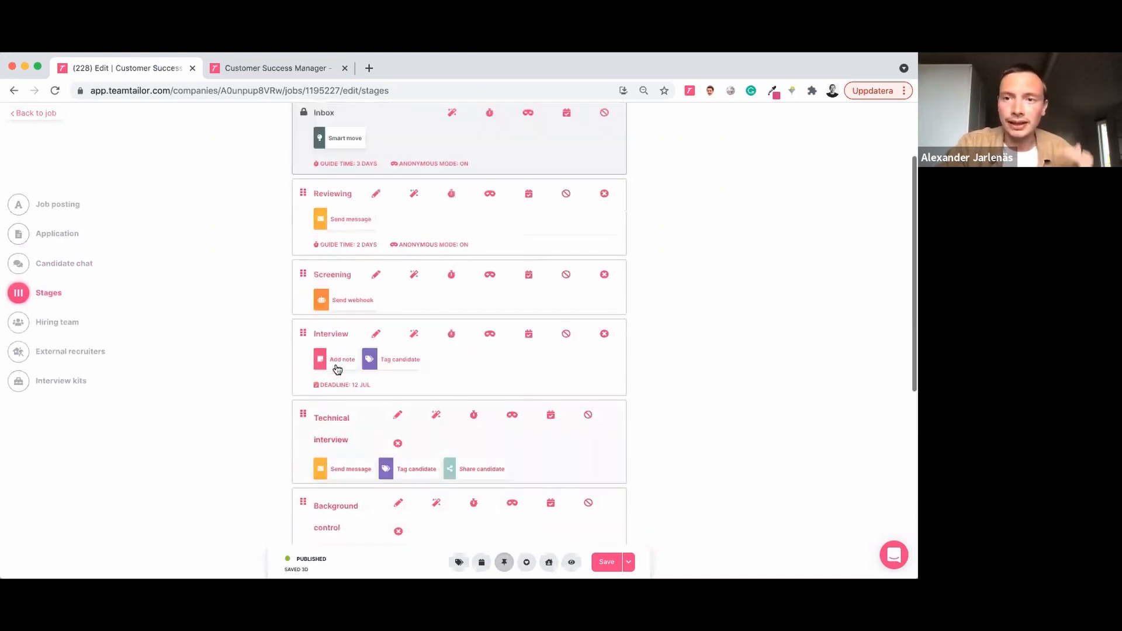
pyautogui.scroll(1, 336, 369)
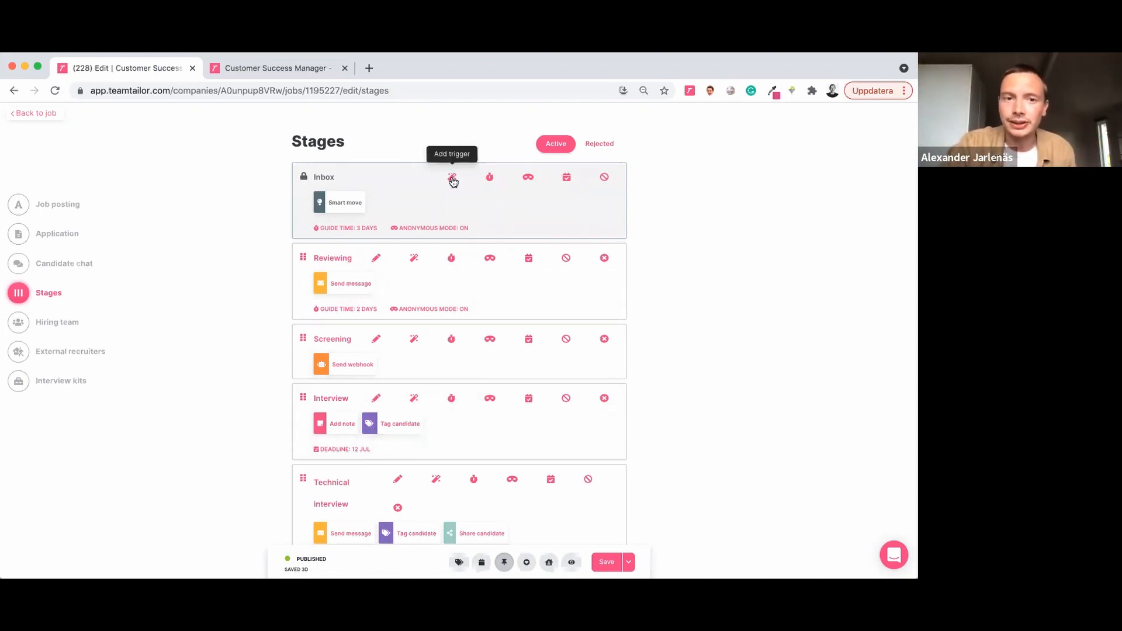
# - Inspect the Inbox stage's Smart move trigger and the Reviewing stage's Send message trigger, closing each without changes
pyautogui.click(354, 205)
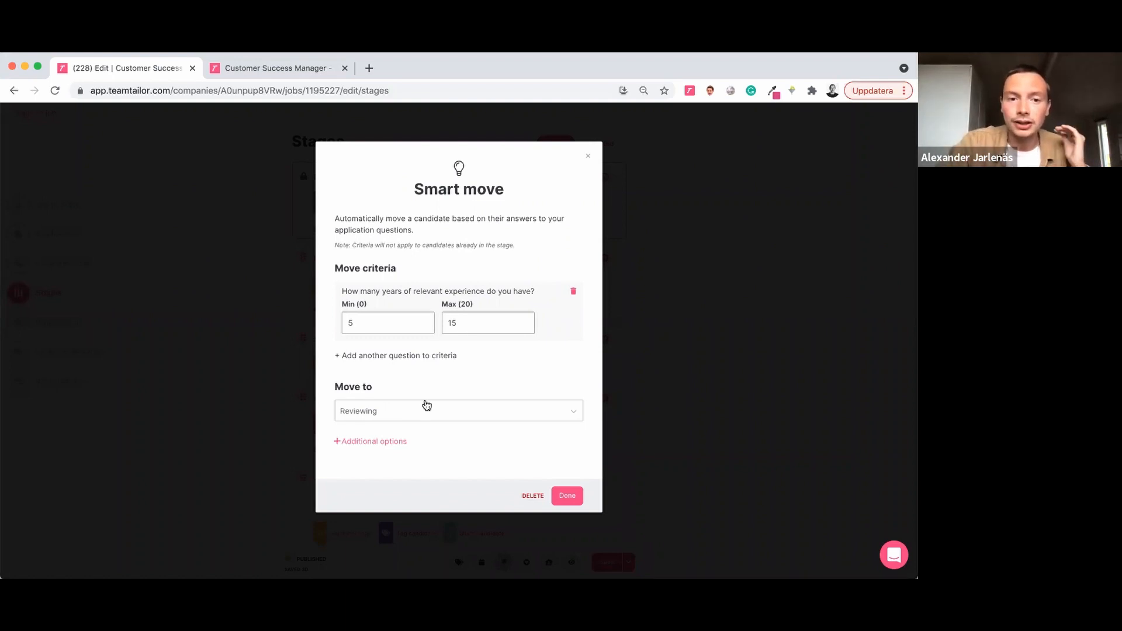
pyautogui.click(588, 156)
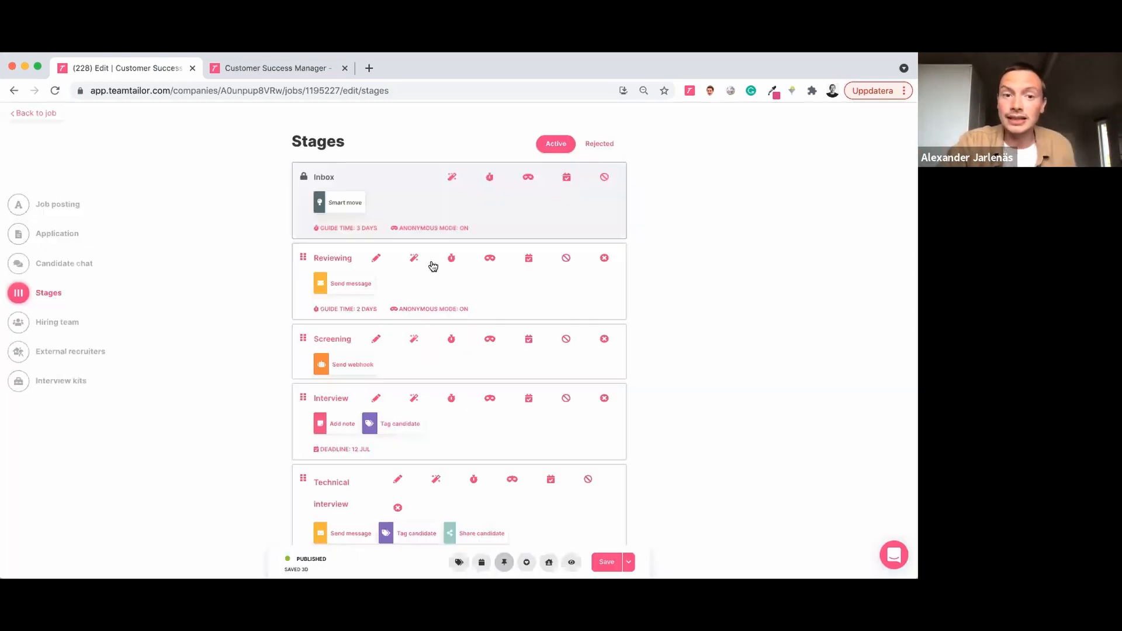
pyautogui.click(351, 287)
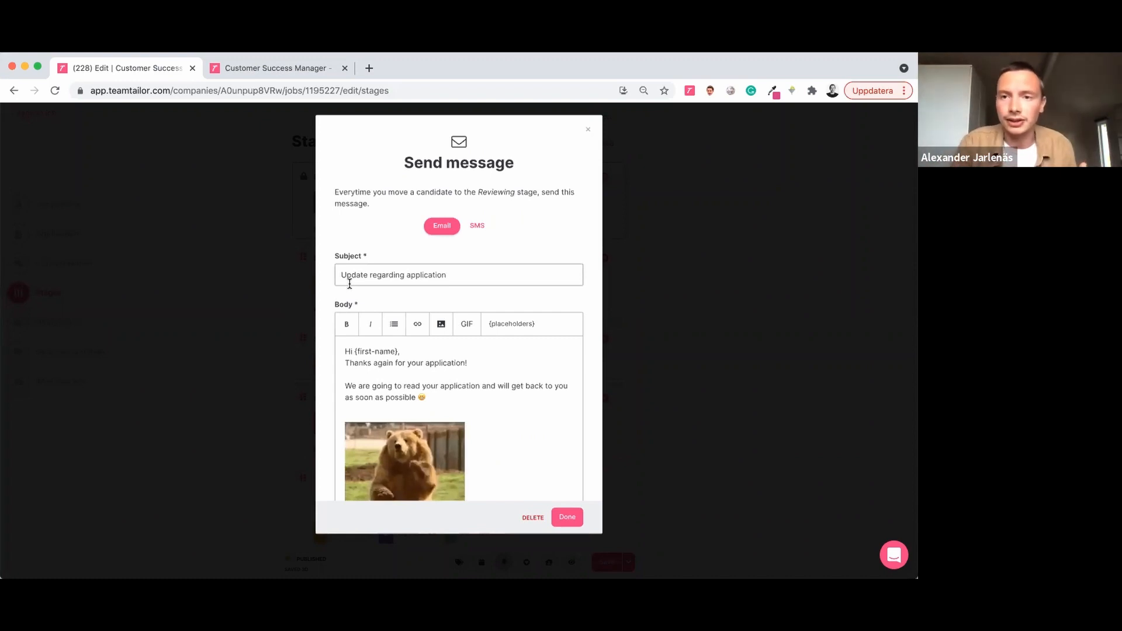
pyautogui.click(589, 133)
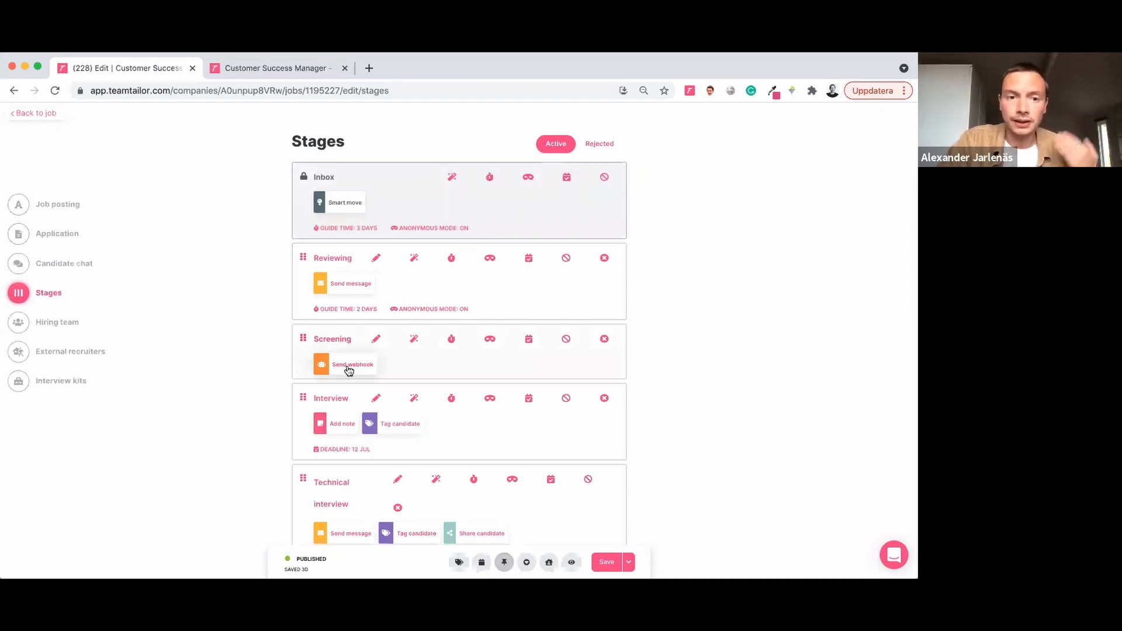
# - Inspect the Screening stage's Send webhook trigger and the Interview stage's Add note trigger, closing each without changes
pyautogui.click(349, 366)
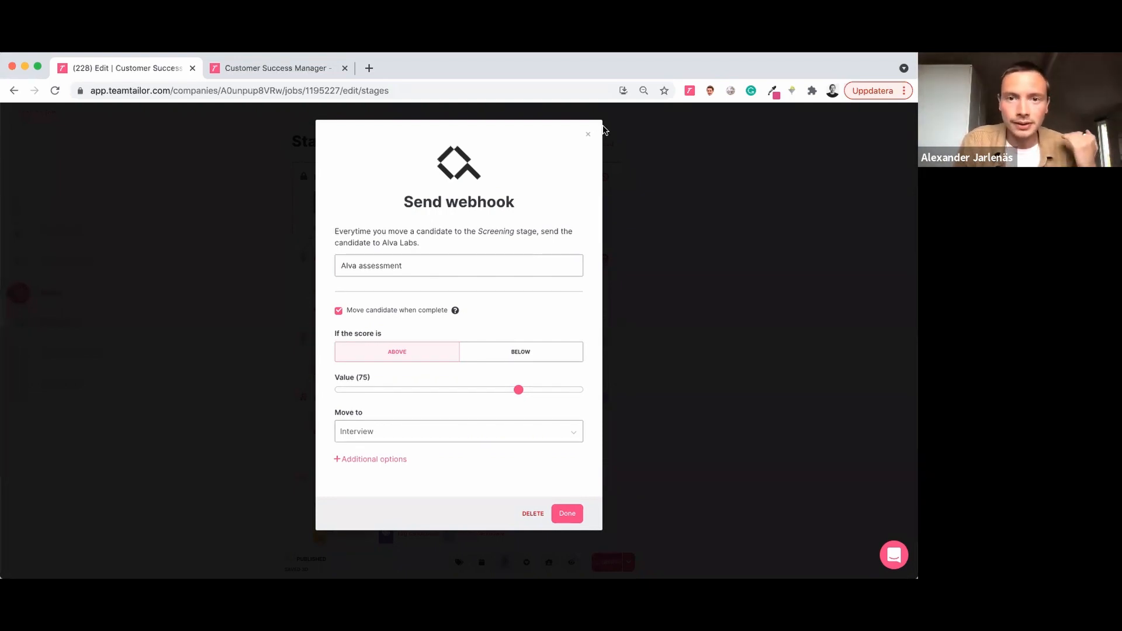
pyautogui.click(588, 135)
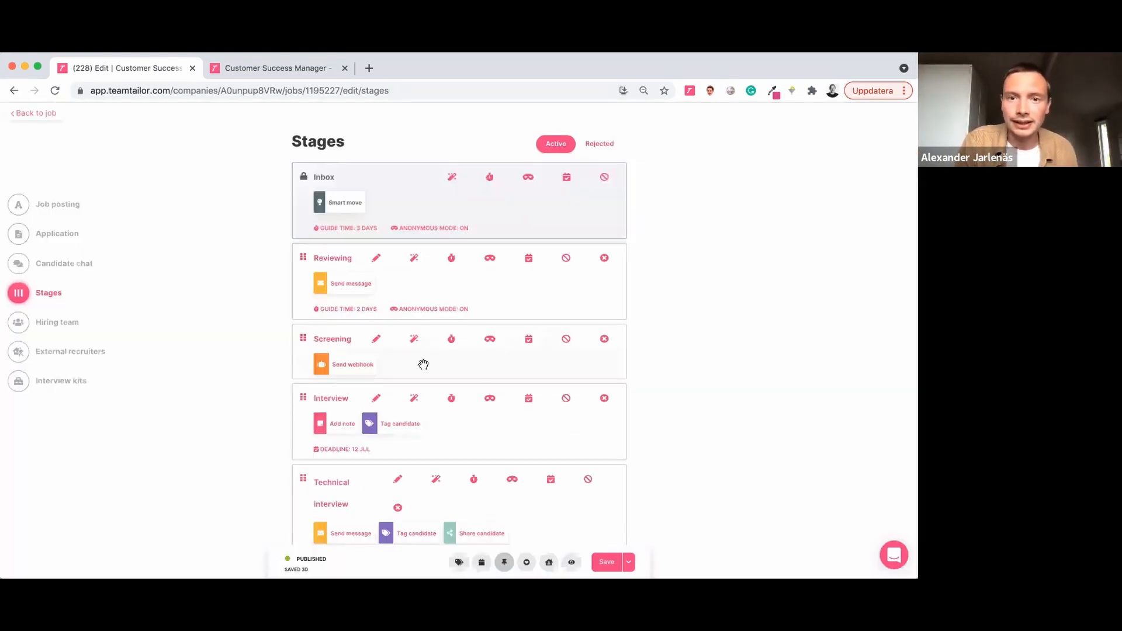
pyautogui.scroll(-2, 424, 366)
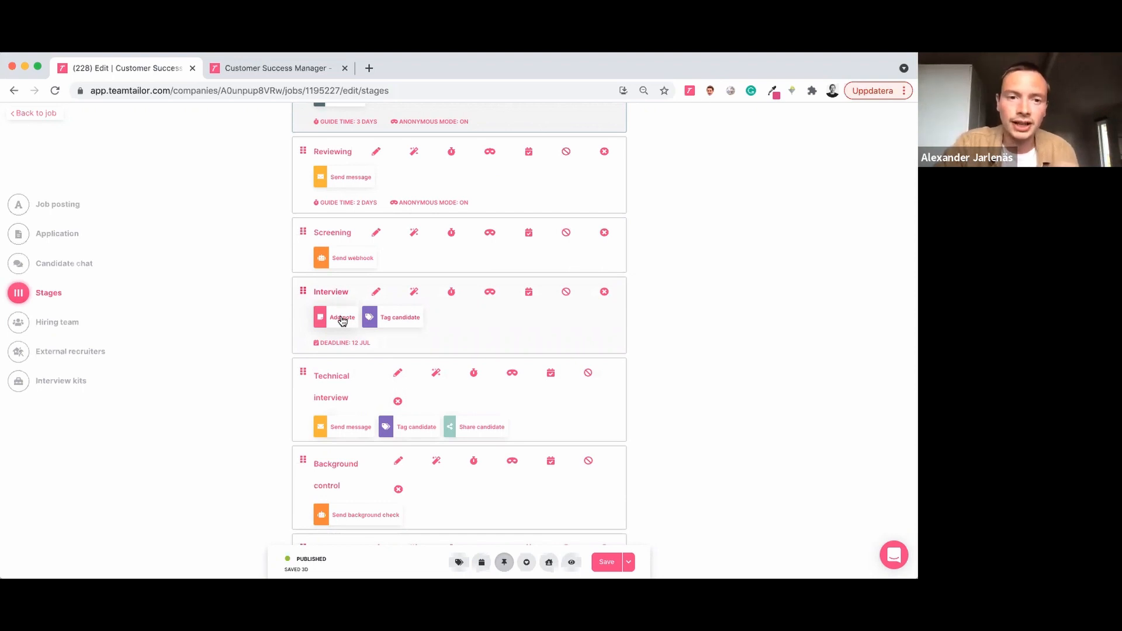
pyautogui.click(342, 321)
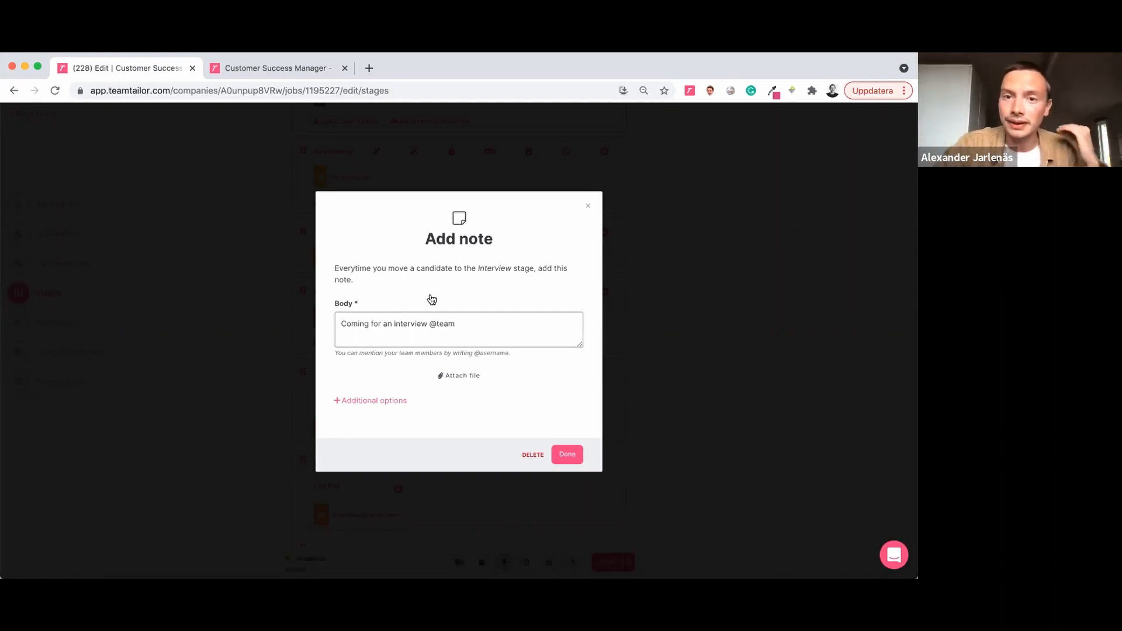
pyautogui.click(588, 206)
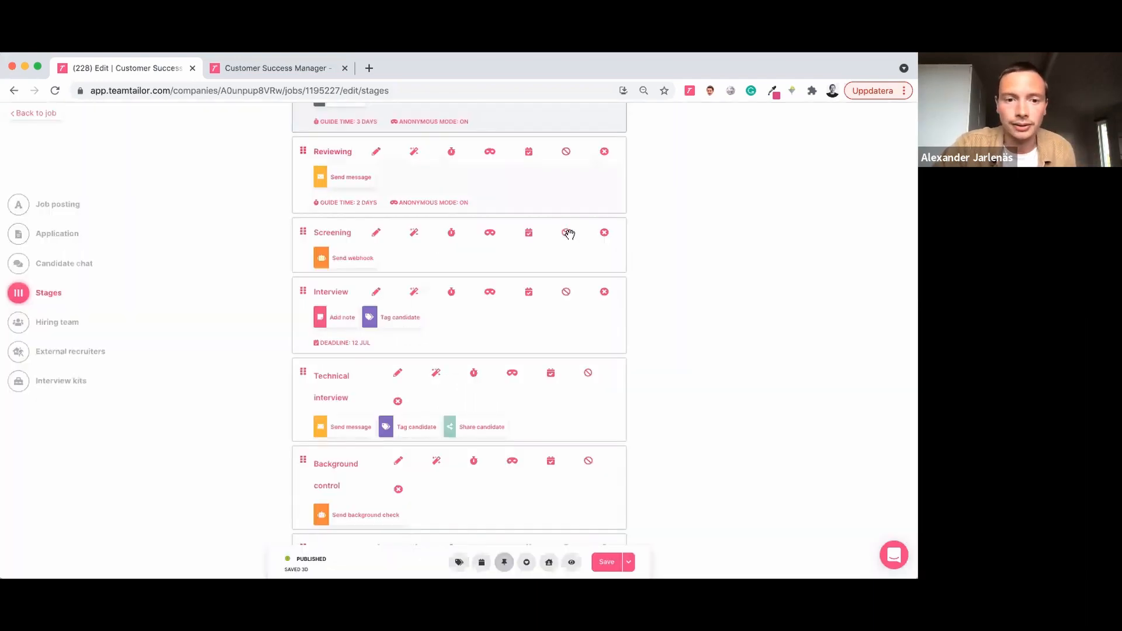
# - Inspect the Background control stage's Send background check trigger and close it without changes
pyautogui.scroll(-5, 370, 431)
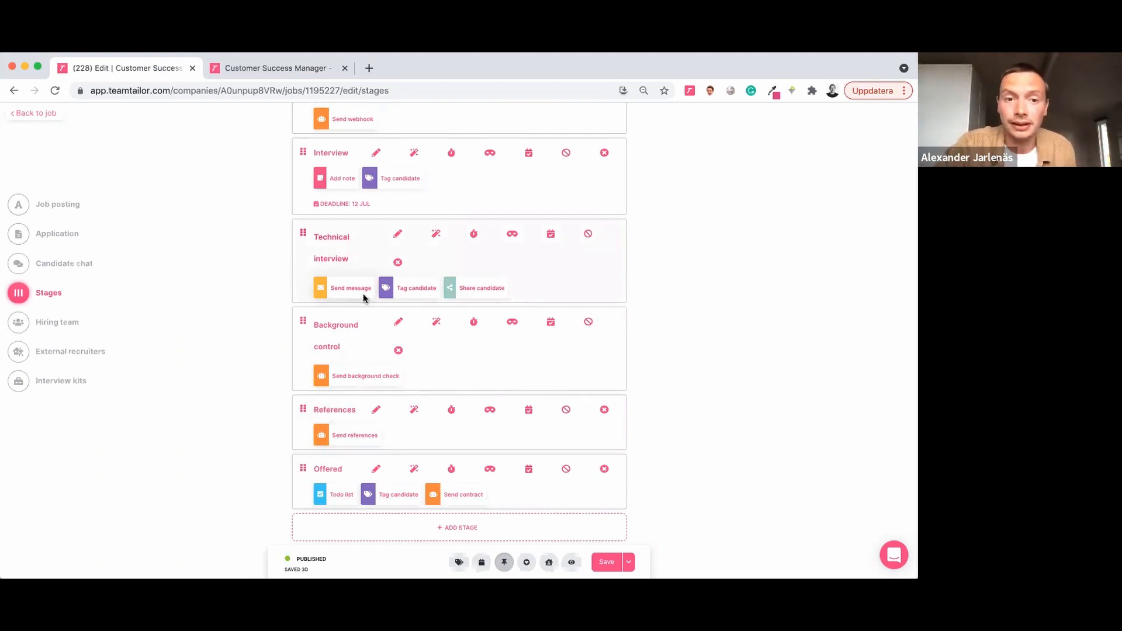
pyautogui.scroll(-1, 363, 327)
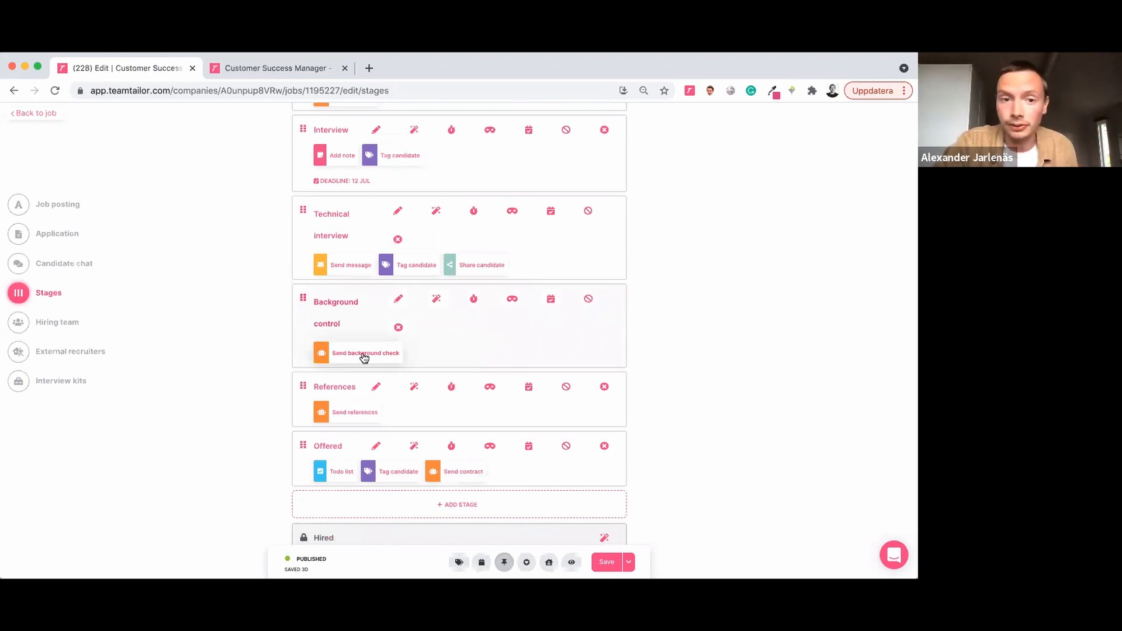
pyautogui.click(363, 354)
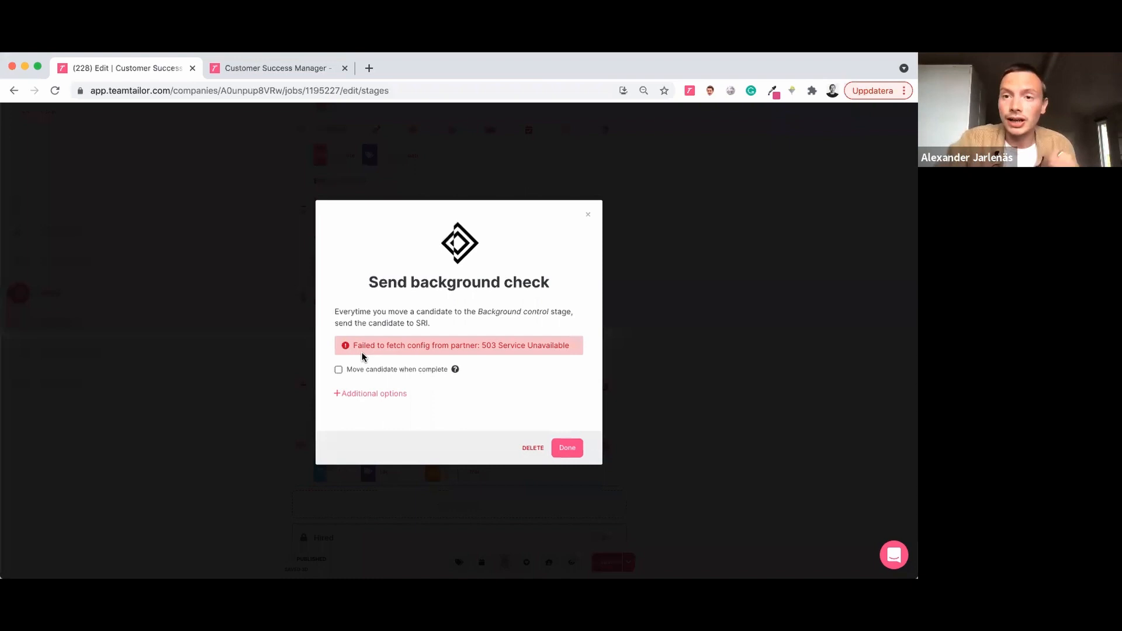
pyautogui.click(587, 216)
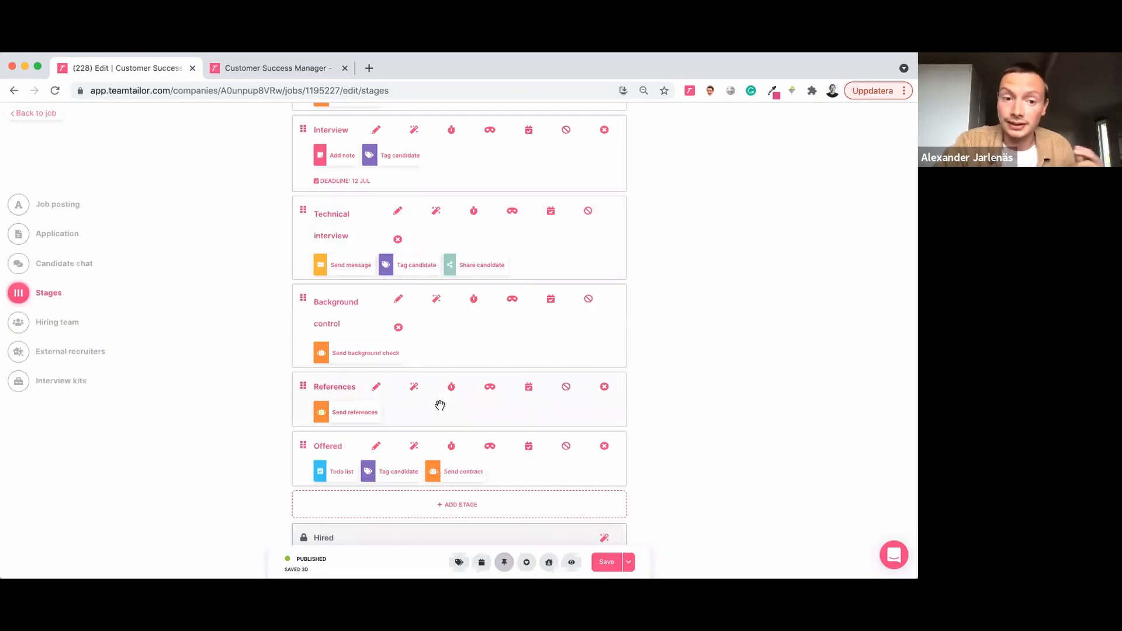
# - Inspect the Hired stage's Send candidate trigger, close it without changes and return to the start of the stage list
pyautogui.scroll(-3, 440, 405)
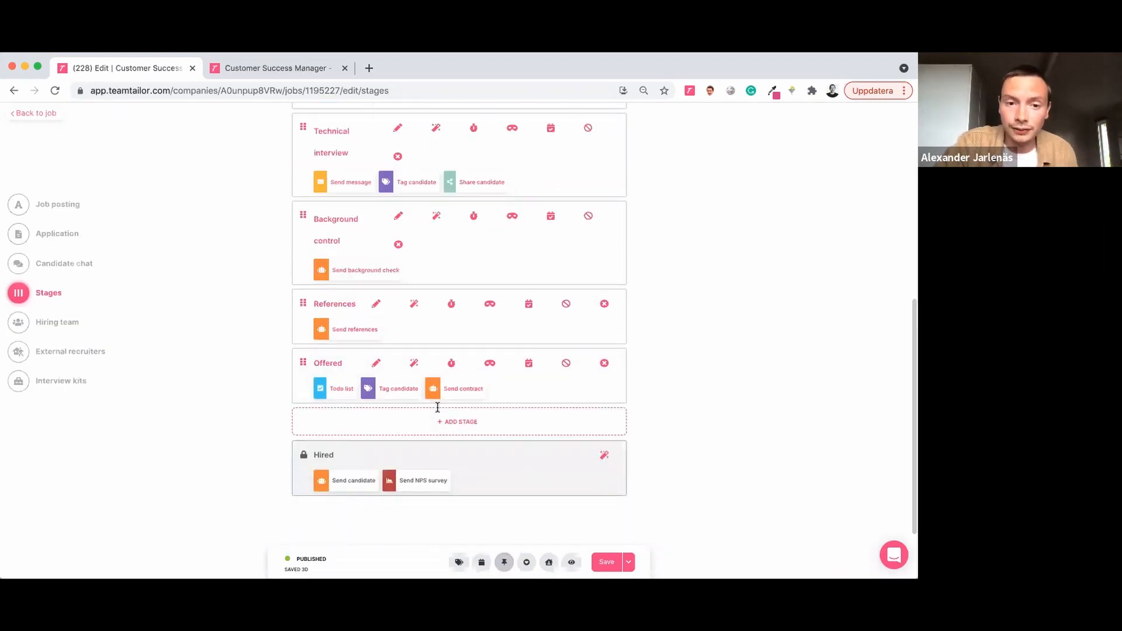
pyautogui.click(338, 485)
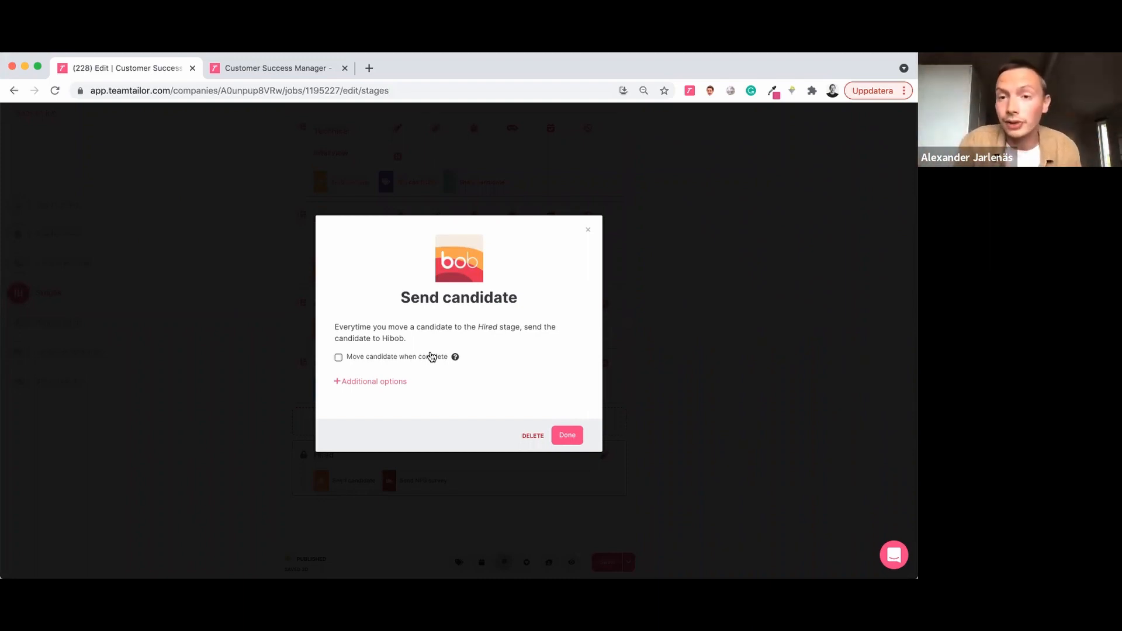
pyautogui.click(588, 229)
pyautogui.scroll(10, 591, 230)
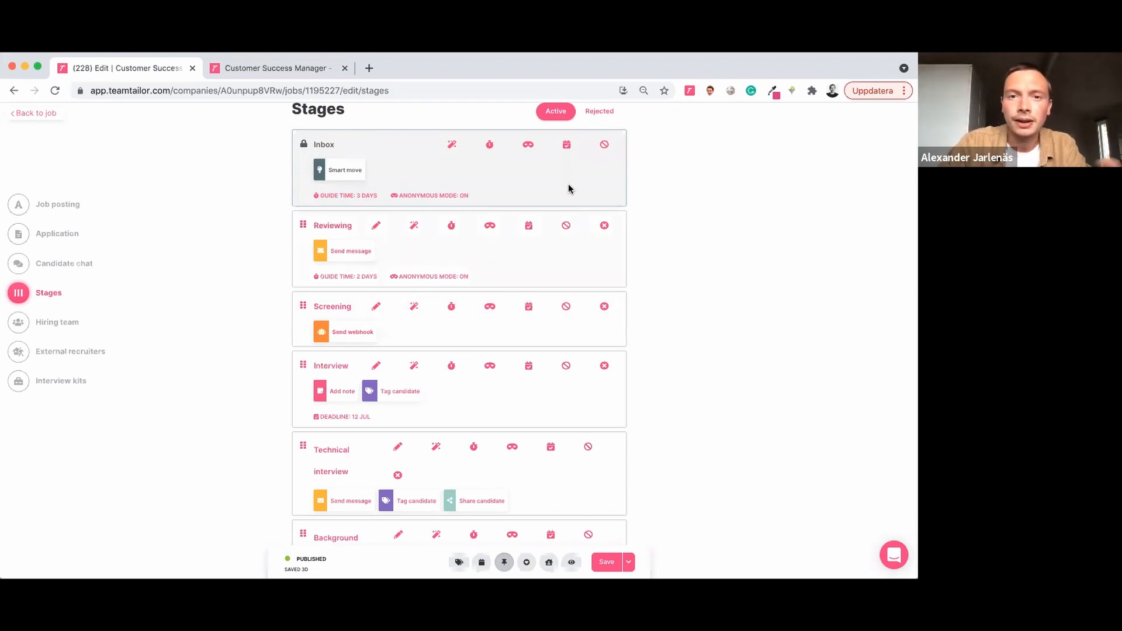
pyautogui.scroll(1, 570, 187)
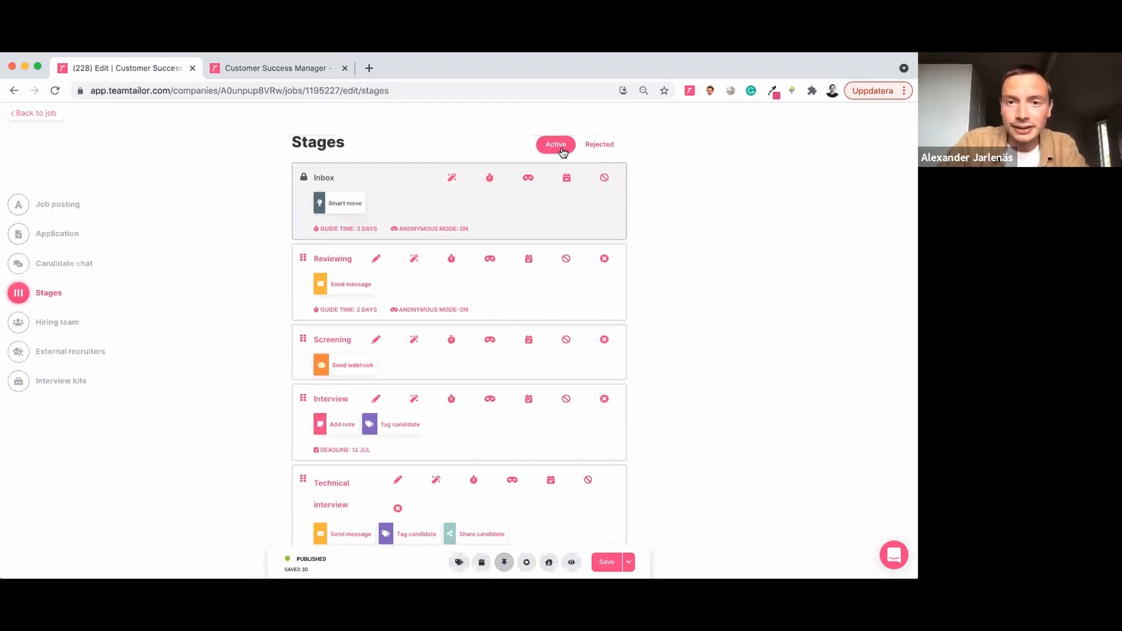
# - Review the stages for rejected candidates, look through the active stages again and continue to the hiring team section
pyautogui.click(597, 149)
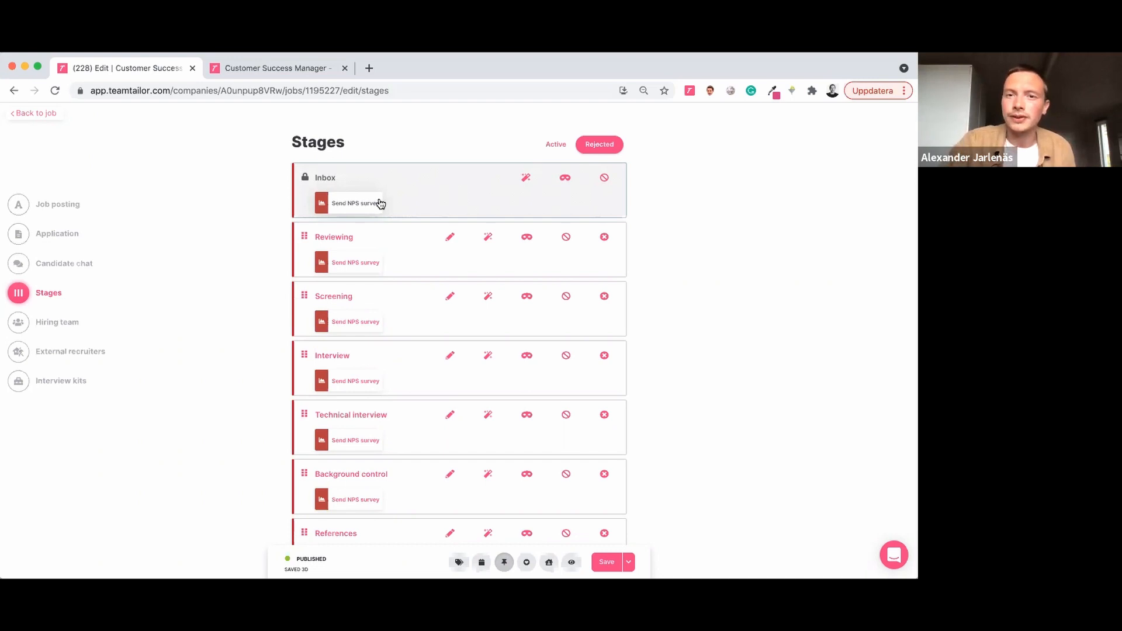
pyautogui.click(556, 148)
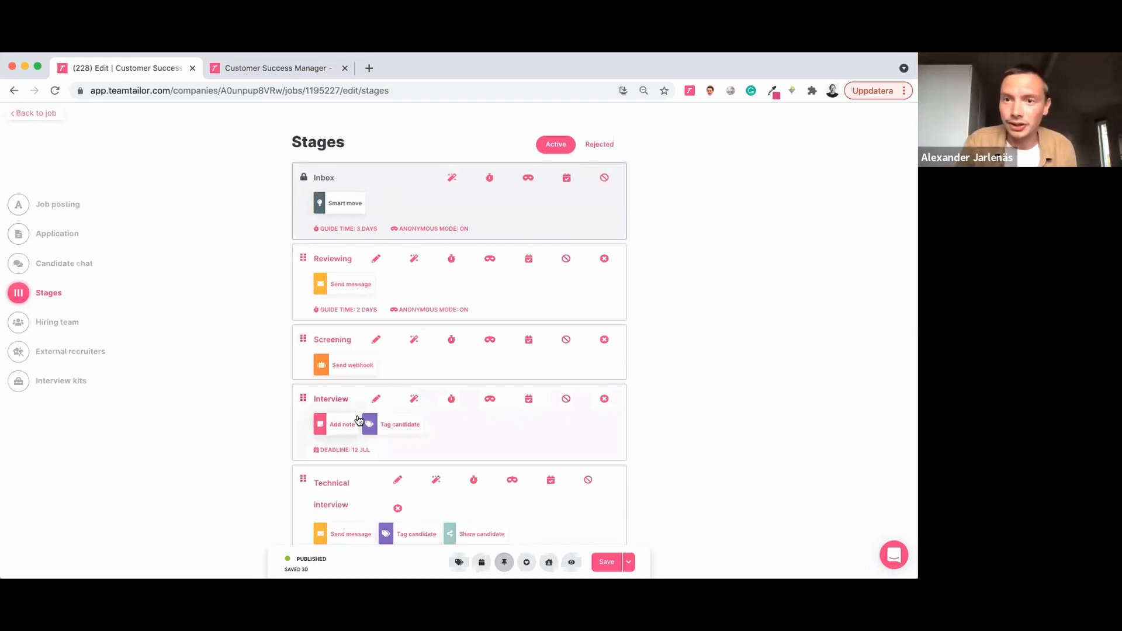
pyautogui.scroll(-5, 359, 420)
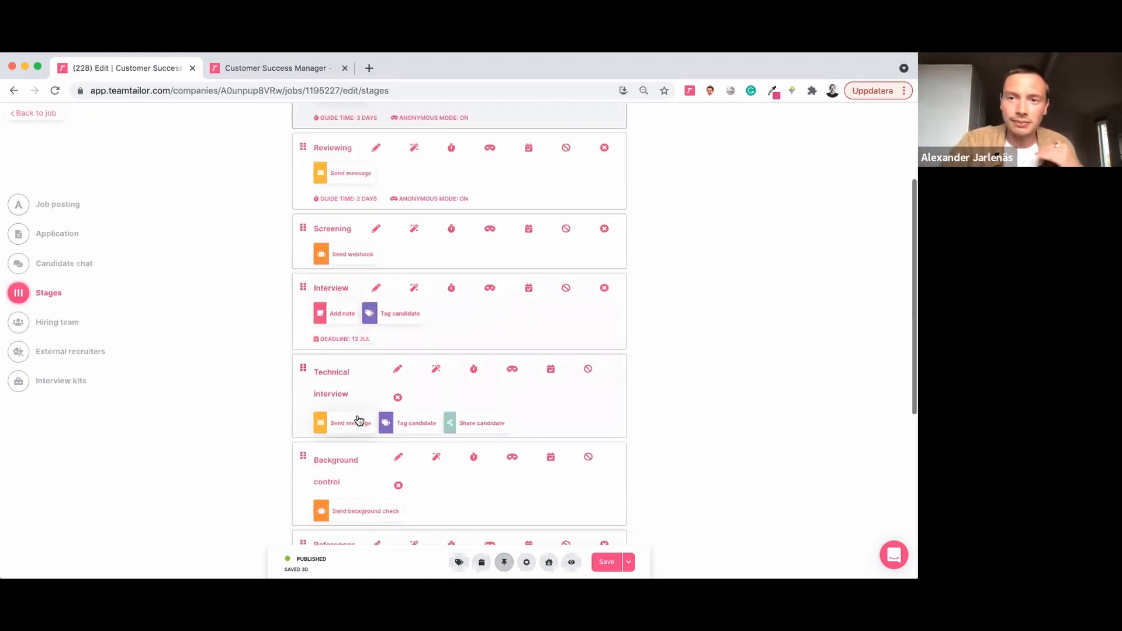
pyautogui.scroll(-4, 359, 420)
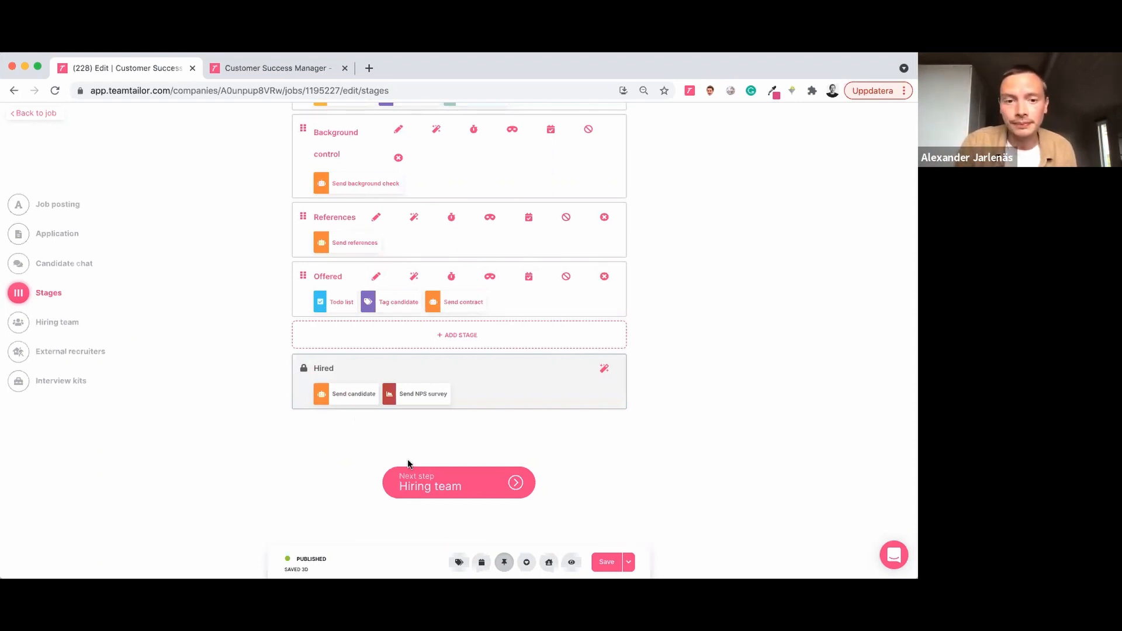
pyautogui.click(436, 488)
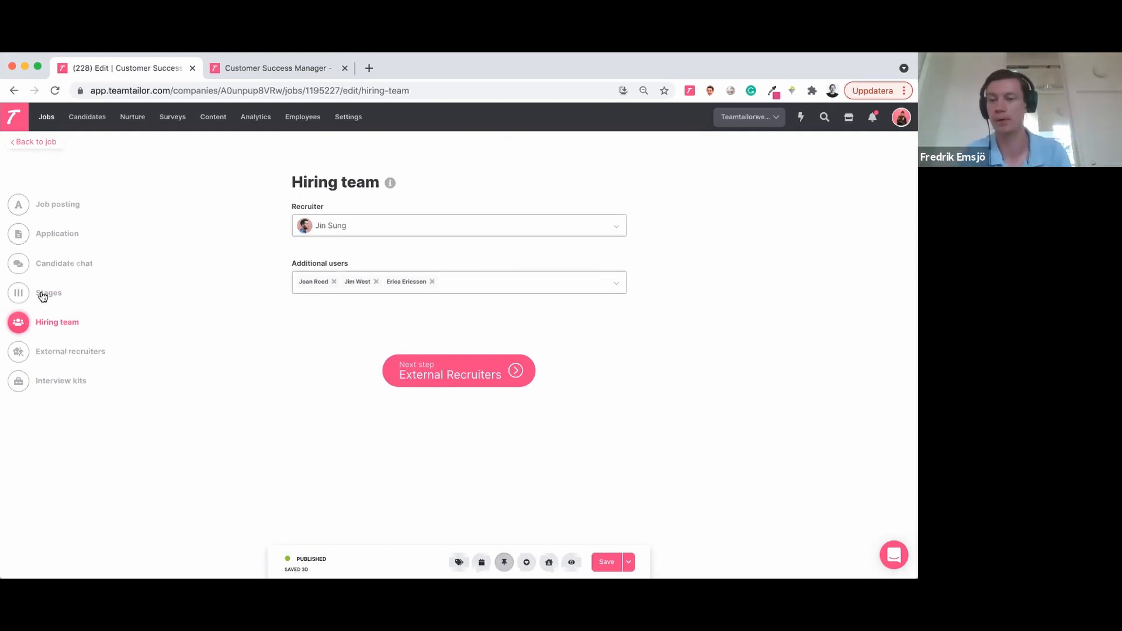
# - Return to the rejected candidates' stages and inspect the triggers available for the Inbox stage, without adding any
pyautogui.click(42, 292)
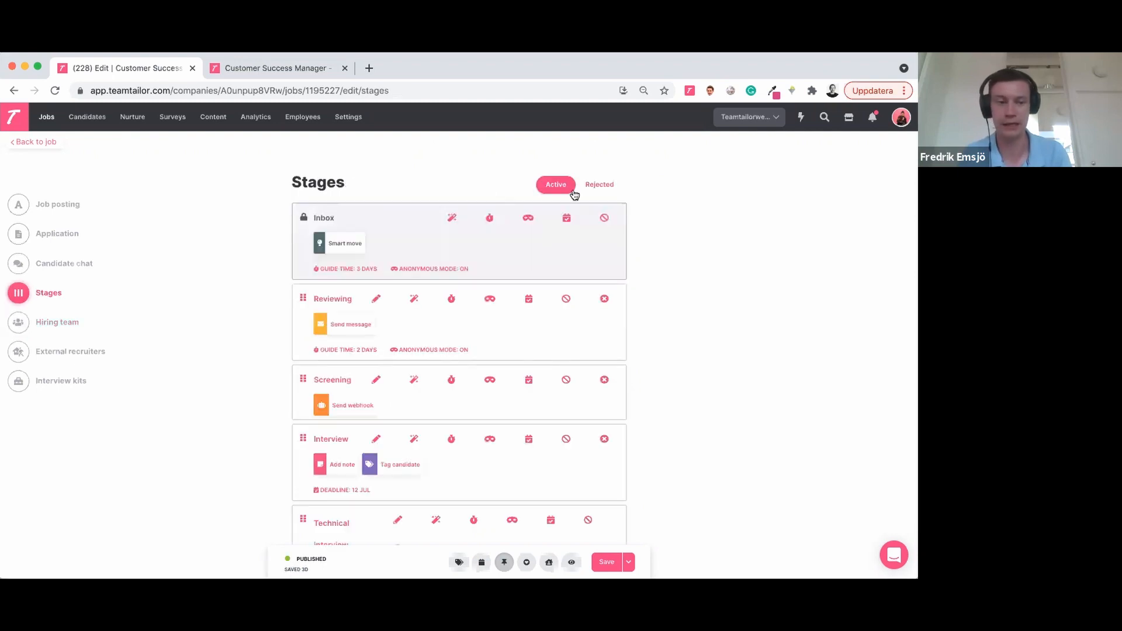
pyautogui.click(598, 187)
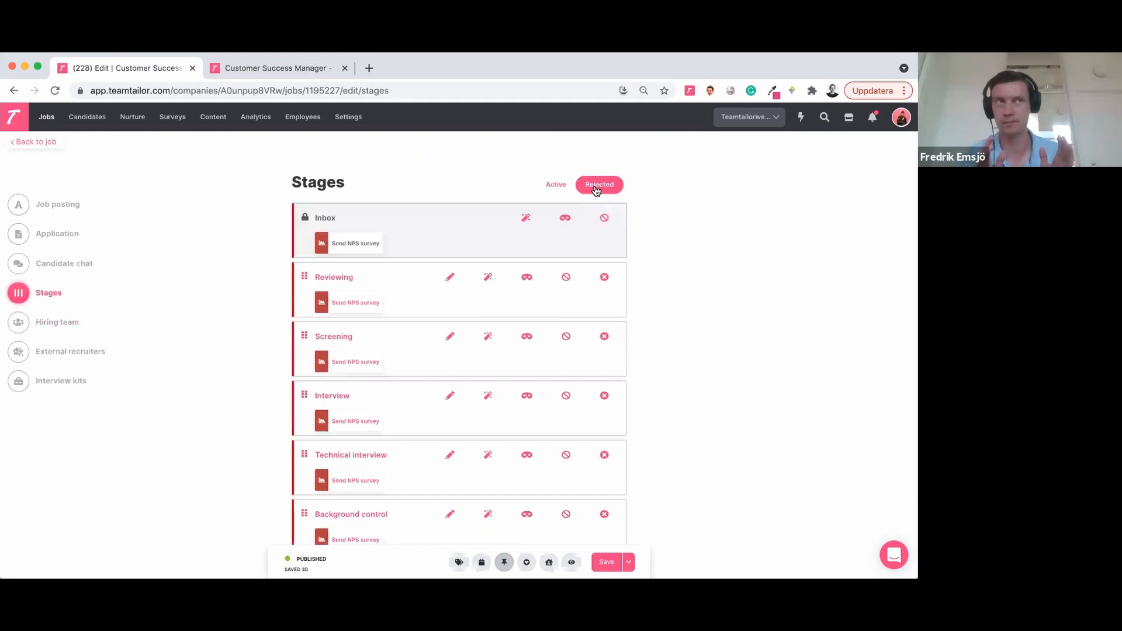
pyautogui.click(526, 218)
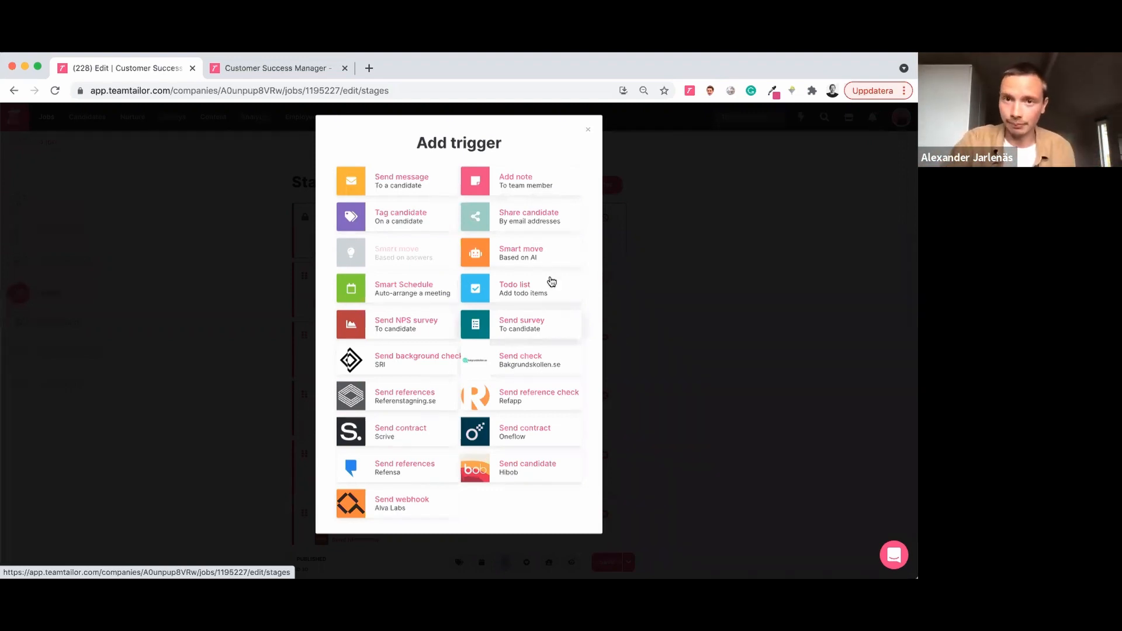
pyautogui.click(588, 133)
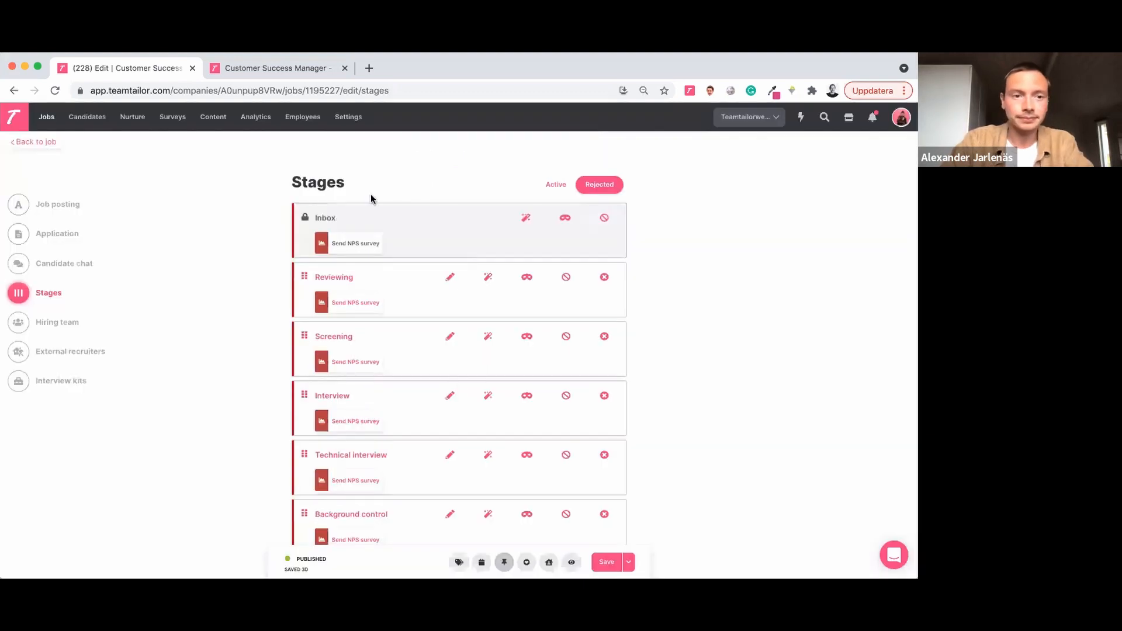
# - Inspect the hiring team's selectable additional users without changing them, and continue to the external recruiters section
pyautogui.click(61, 329)
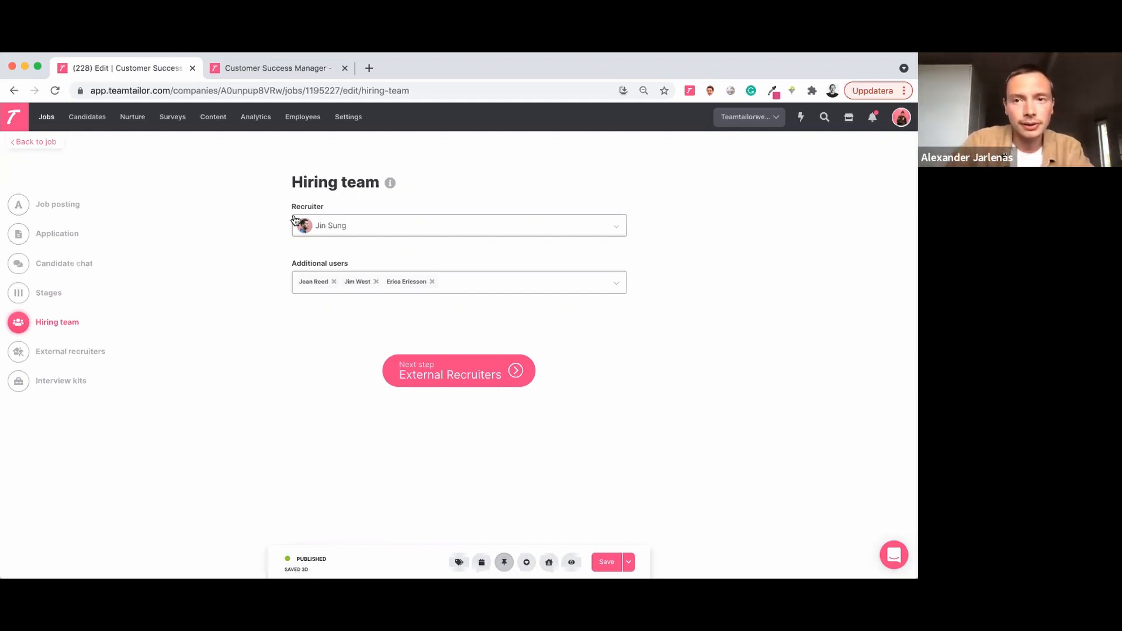
pyautogui.click(530, 281)
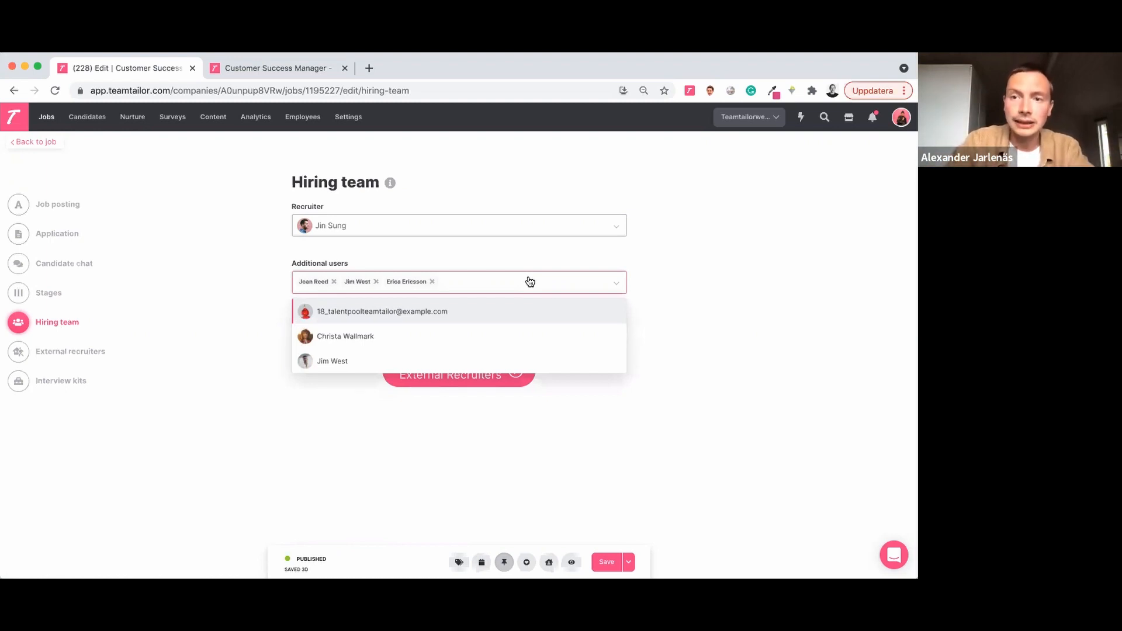
pyautogui.click(531, 281)
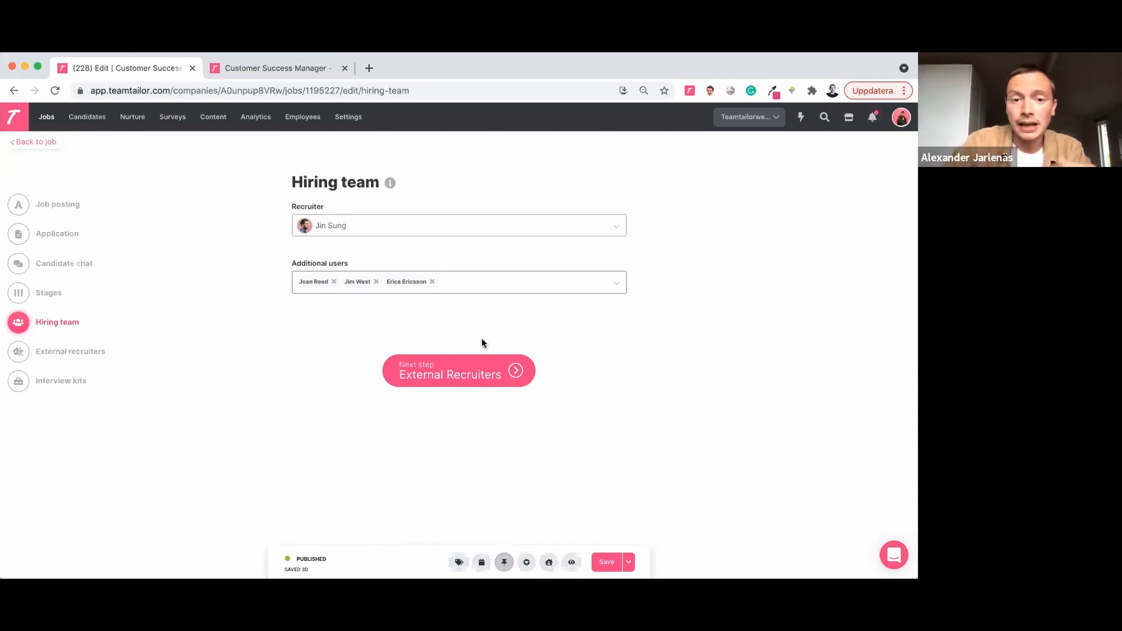
pyautogui.click(464, 373)
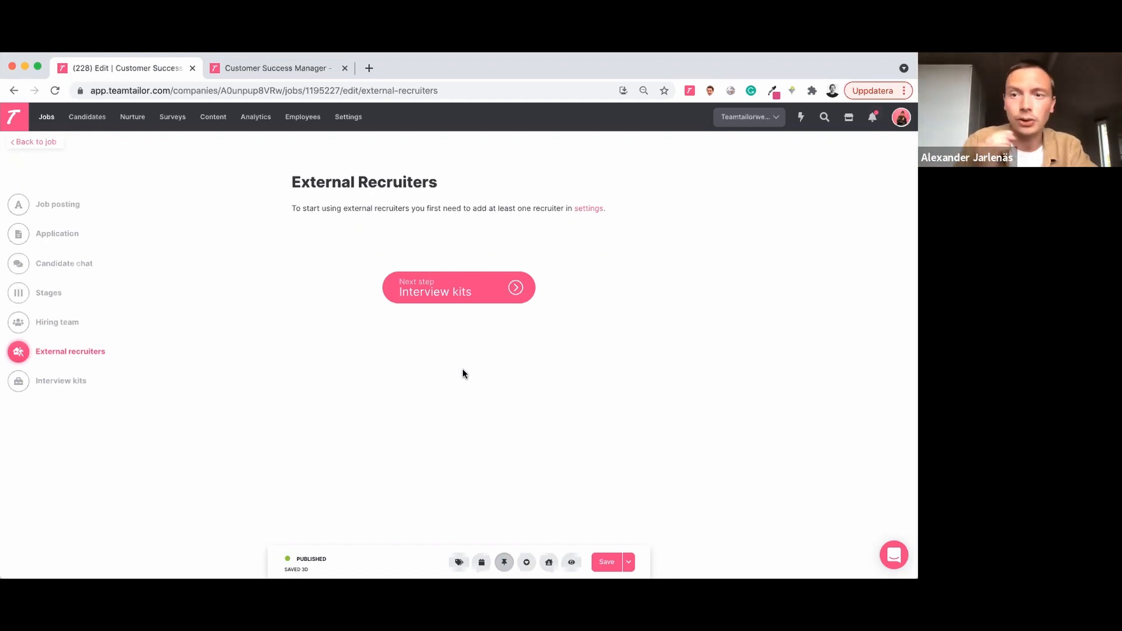
# - Review the job's interview kits and inspect its start and end date options without setting any dates
pyautogui.click(487, 298)
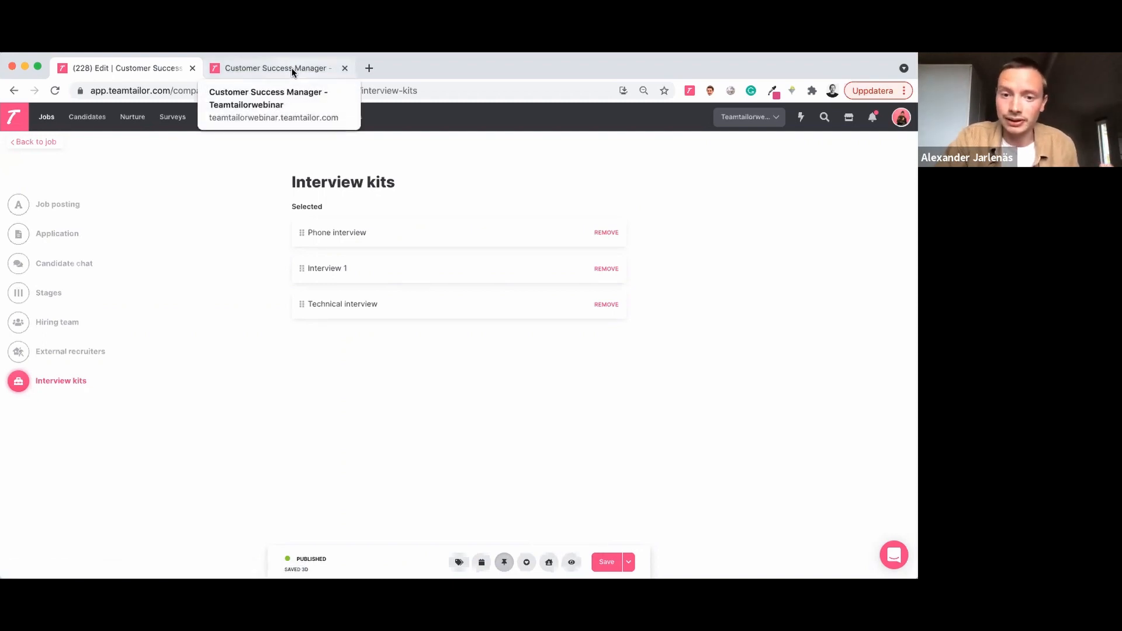
pyautogui.click(482, 563)
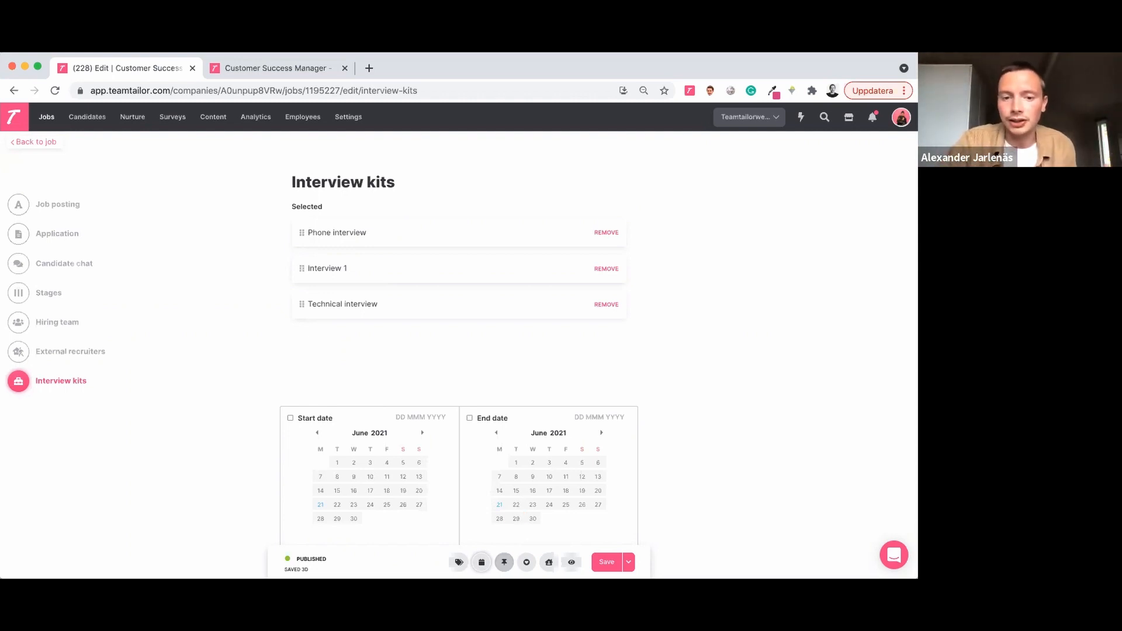
pyautogui.click(482, 562)
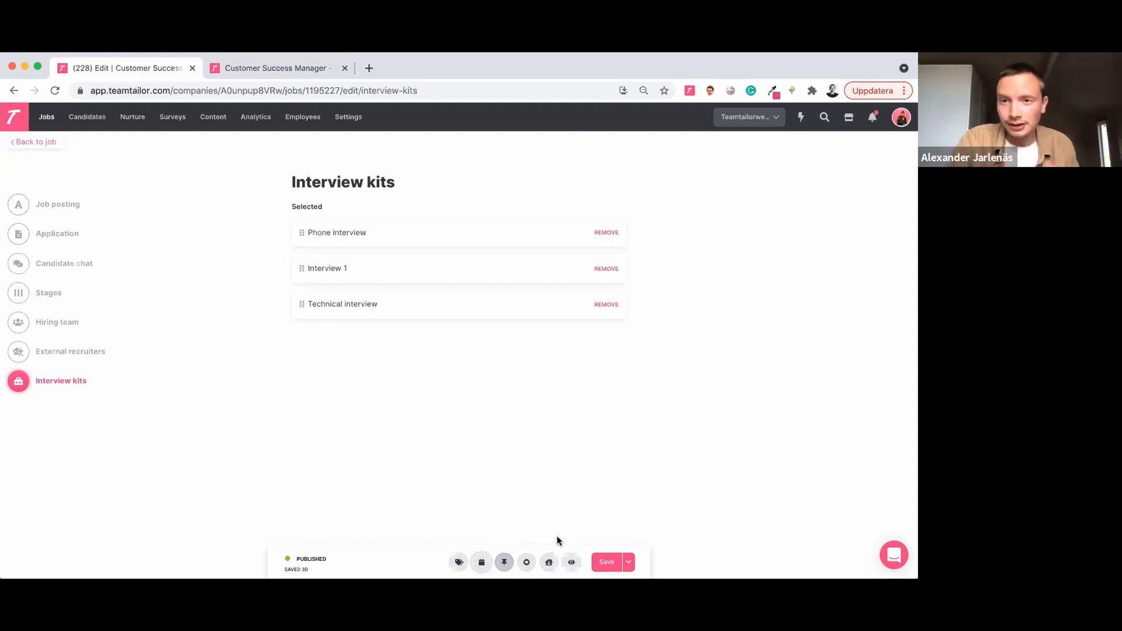
# - Return to the job's applications board and look across its stages from Inbox to Hired
pyautogui.click(51, 147)
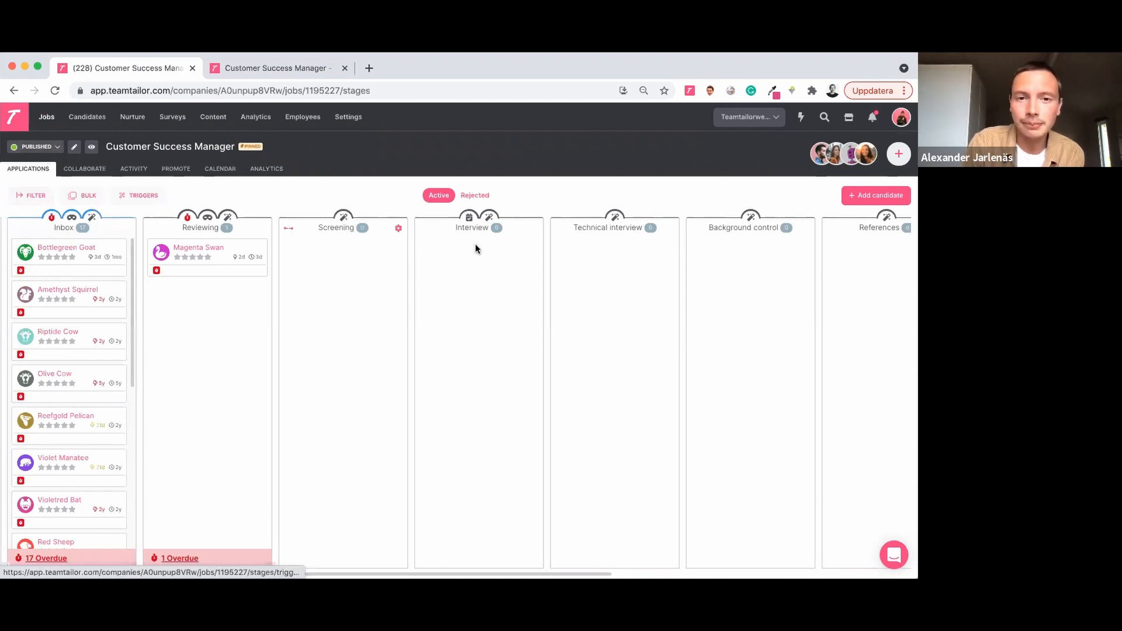
pyautogui.hscroll(1, 476, 248)
pyautogui.hscroll(10, 475, 246)
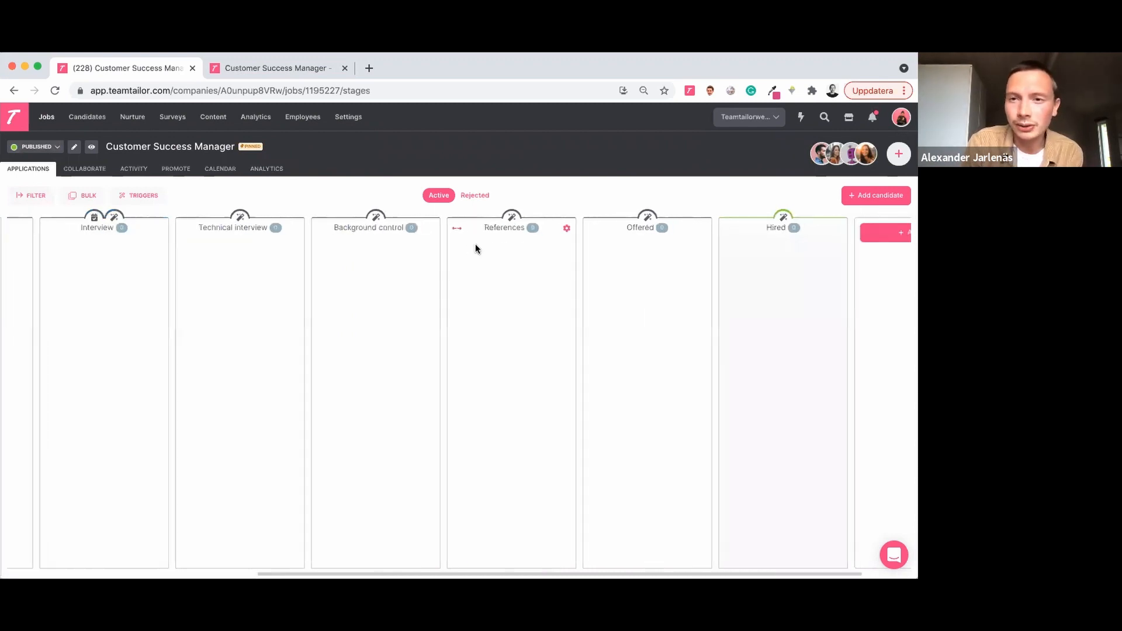
pyautogui.hscroll(-10, 475, 246)
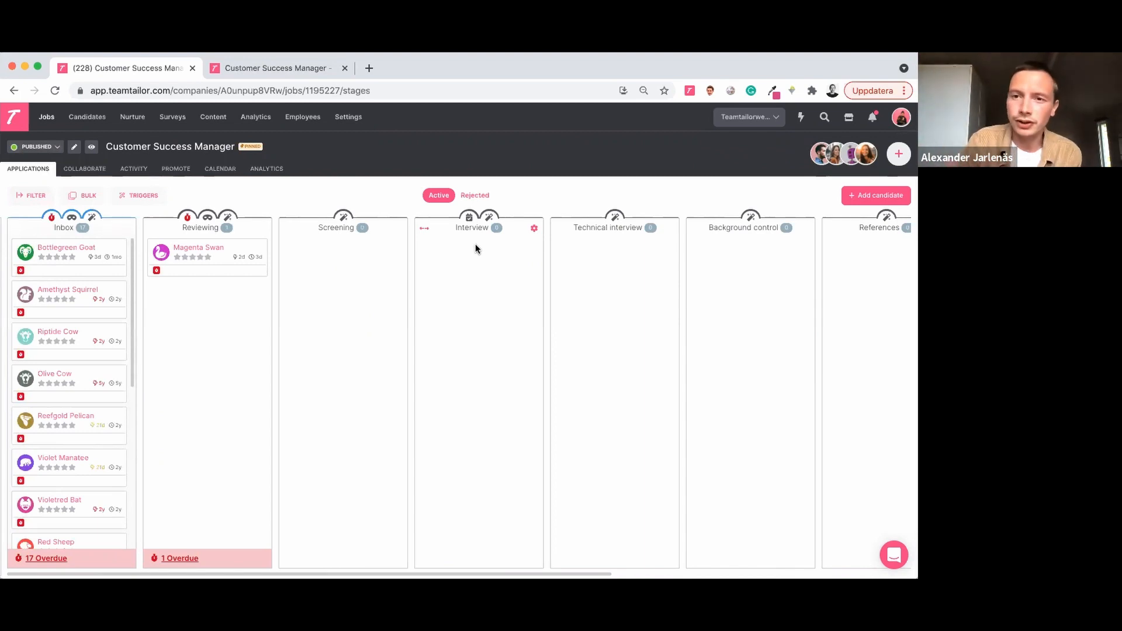
# - Review the triggers for active candidates in every stage through Hired, and return to the applications board
pyautogui.click(140, 202)
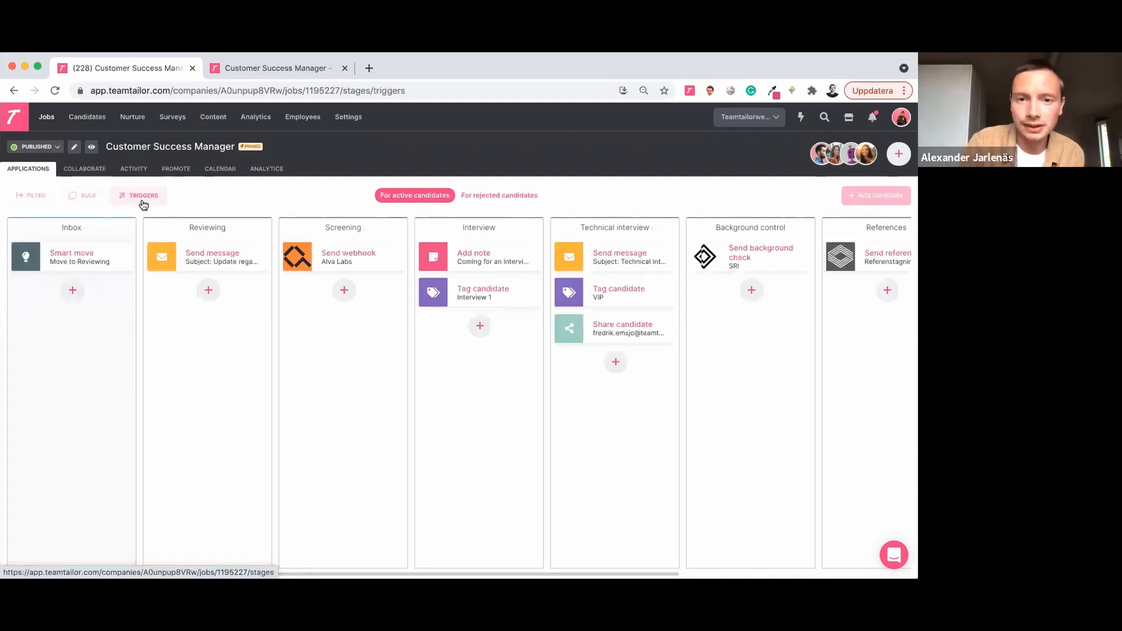
pyautogui.hscroll(2, 260, 293)
pyautogui.hscroll(3, 259, 298)
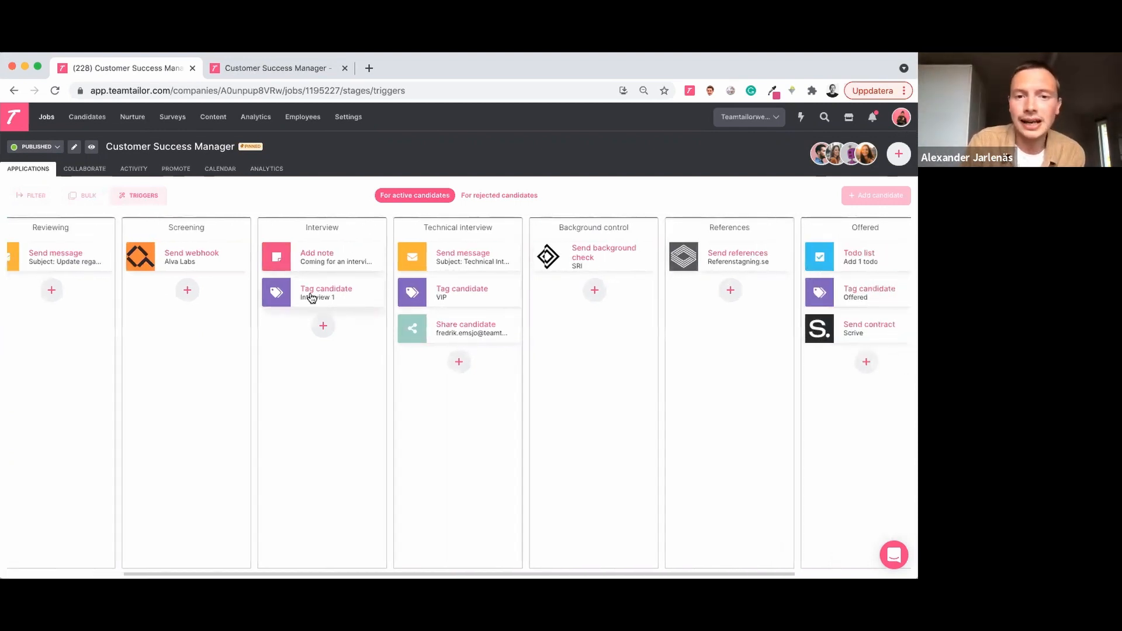
pyautogui.hscroll(3, 651, 293)
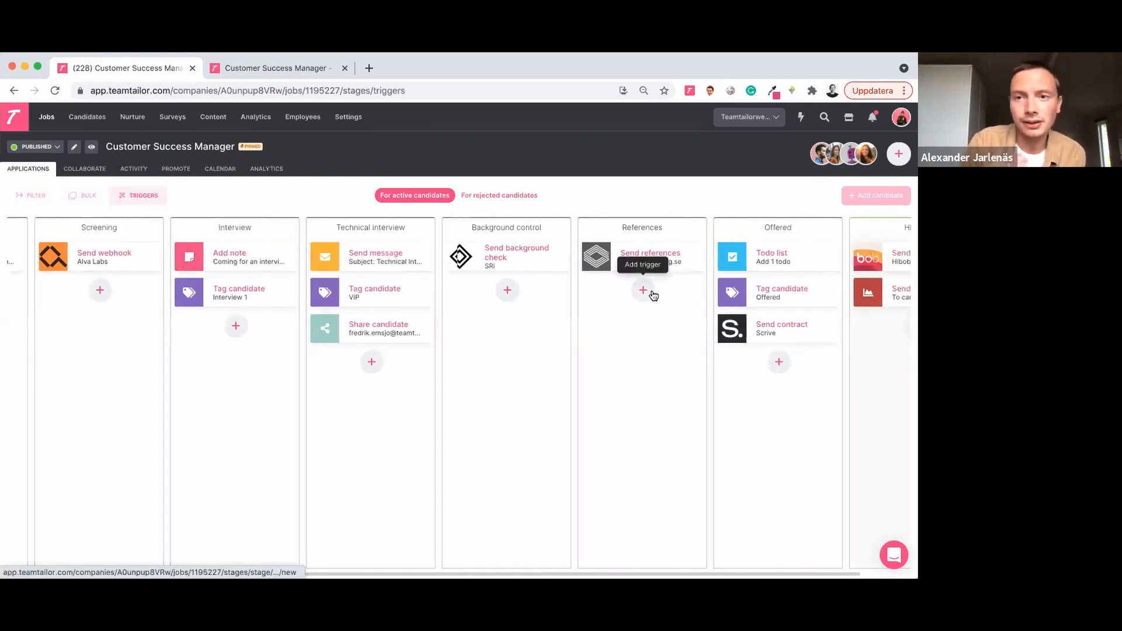
pyautogui.hscroll(3, 651, 290)
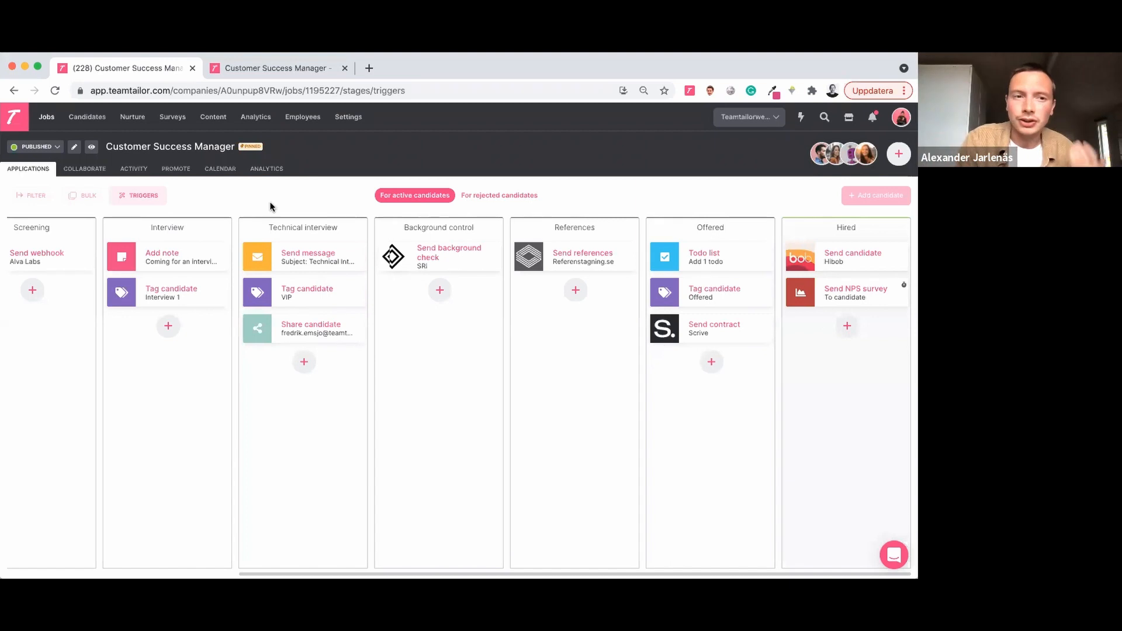
pyautogui.click(151, 197)
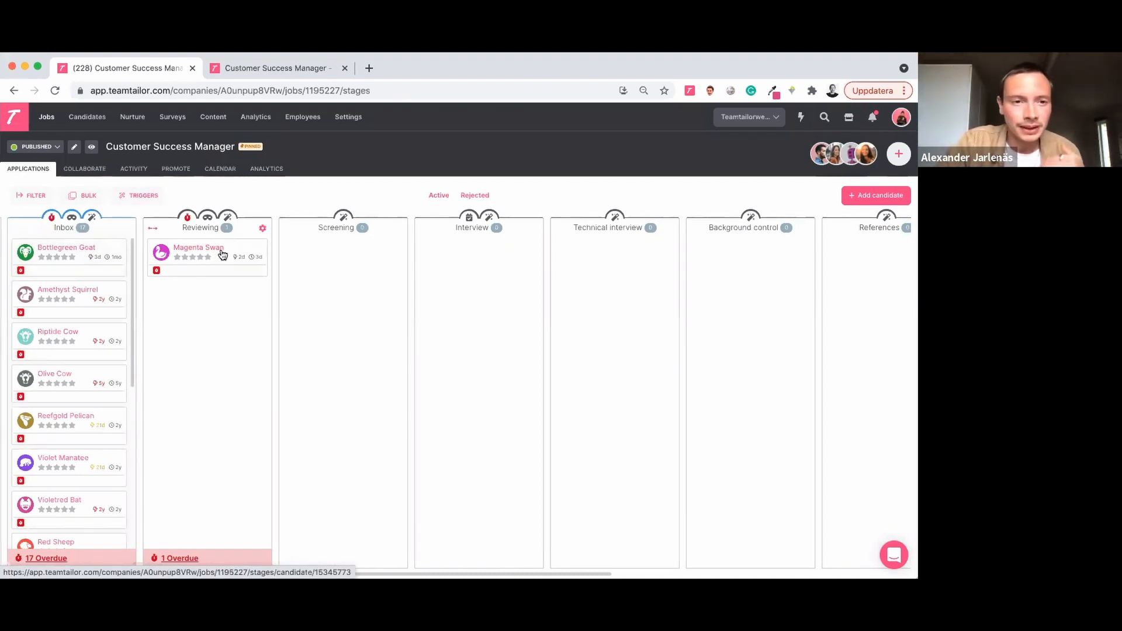
# - Examine the anonymised Reviewing candidate's contact details, question answers, CV and activity, and close the profile
pyautogui.click(222, 253)
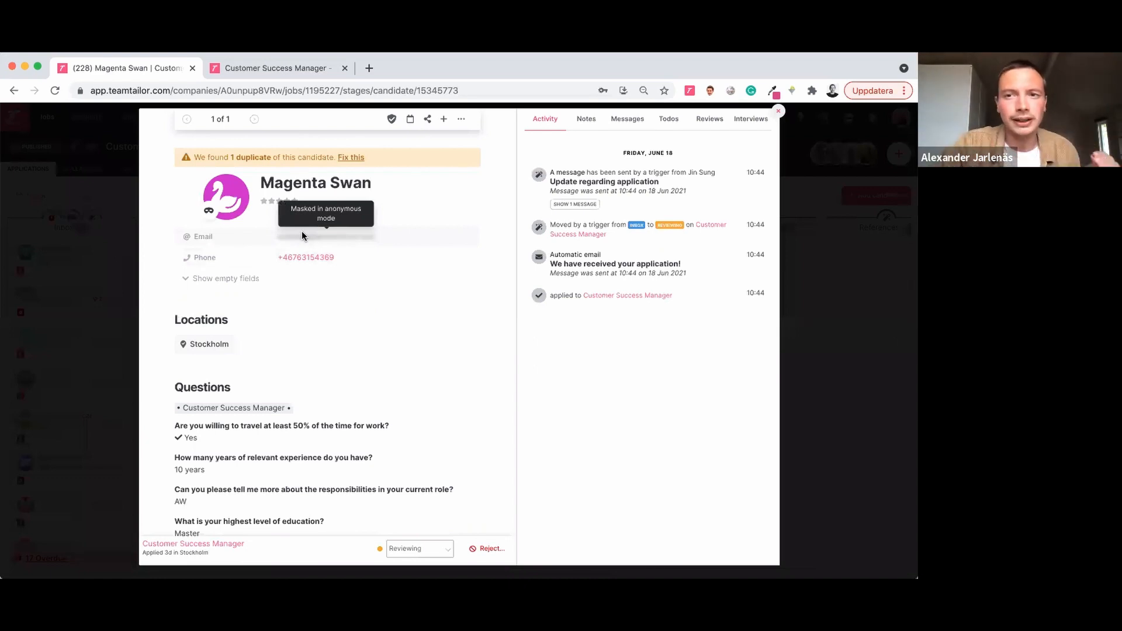
pyautogui.scroll(-3, 296, 407)
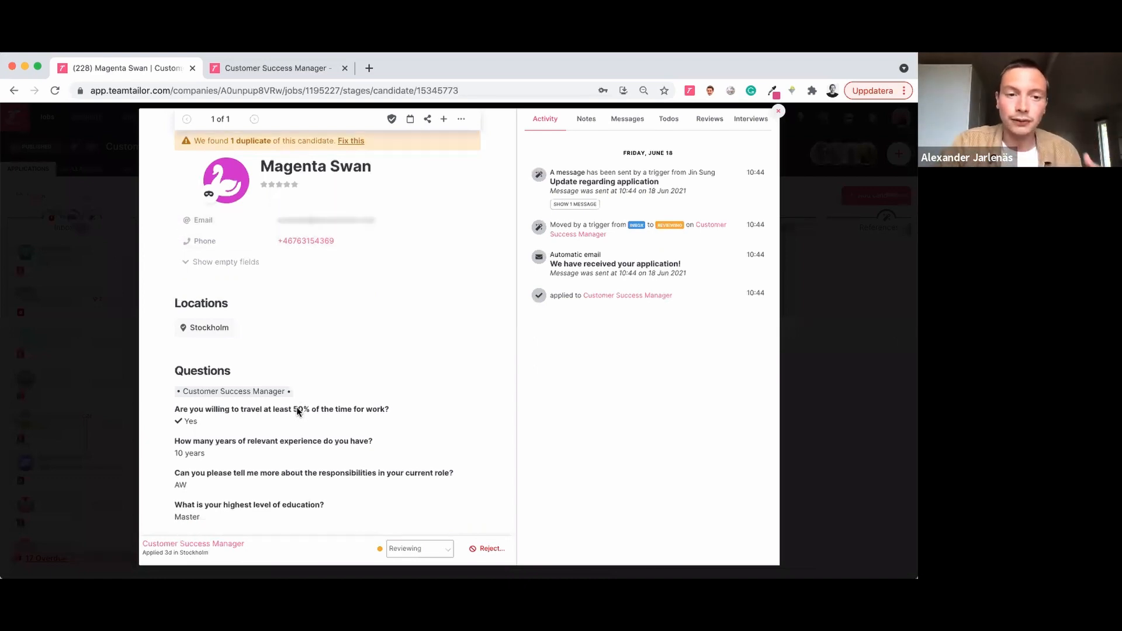
pyautogui.scroll(-4, 297, 407)
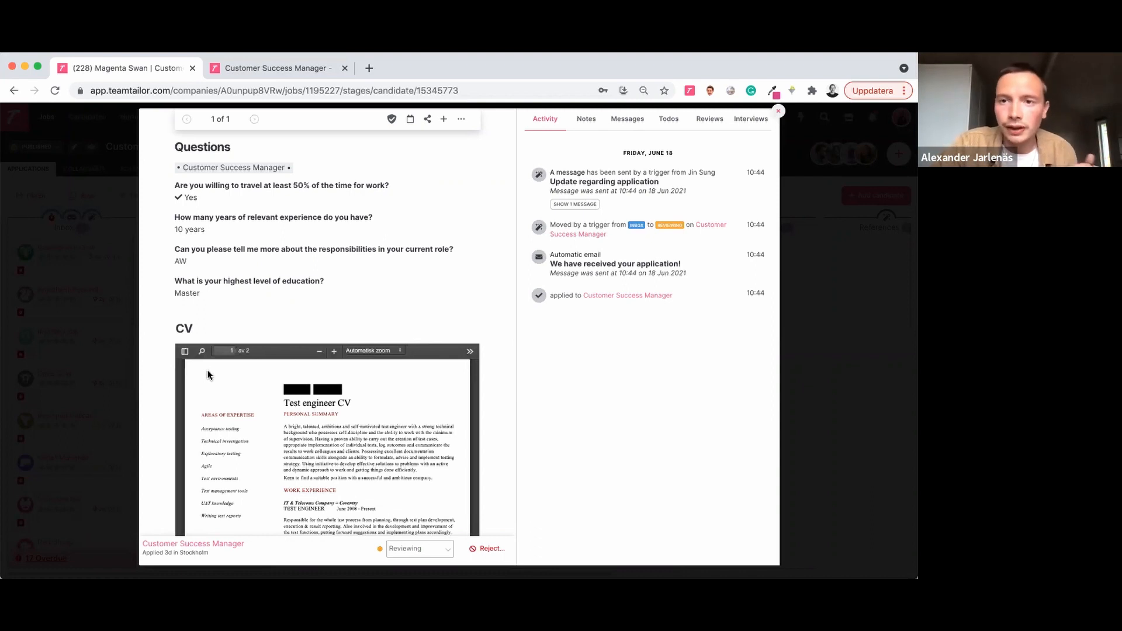
pyautogui.scroll(-3, 237, 429)
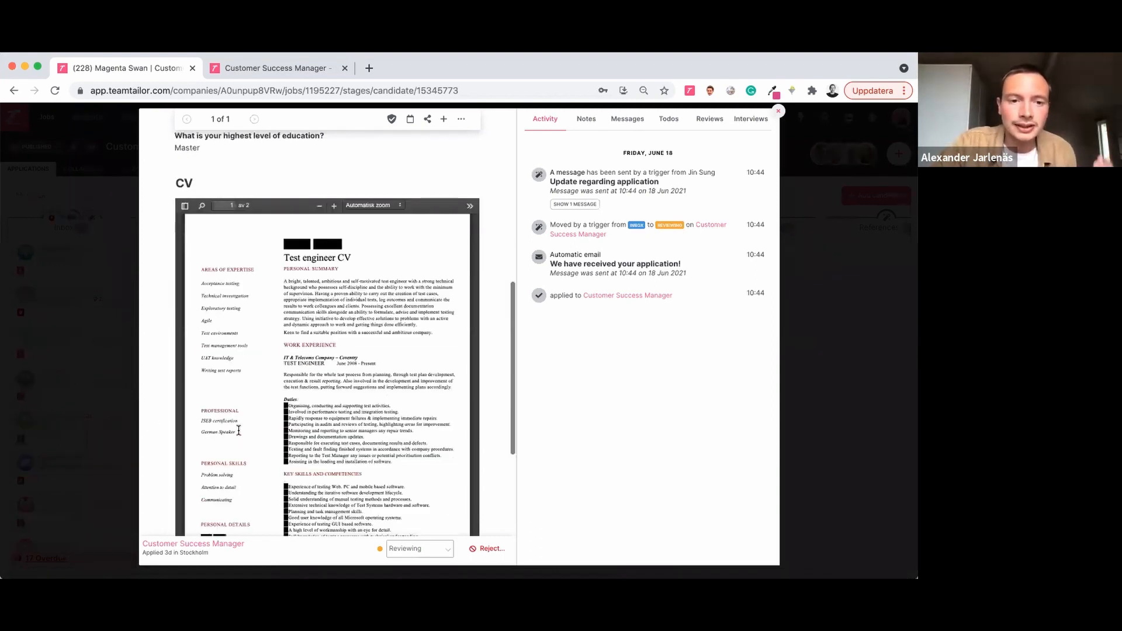
pyautogui.scroll(-4, 237, 430)
pyautogui.scroll(1, 285, 368)
pyautogui.scroll(2, 284, 368)
pyautogui.scroll(4, 285, 369)
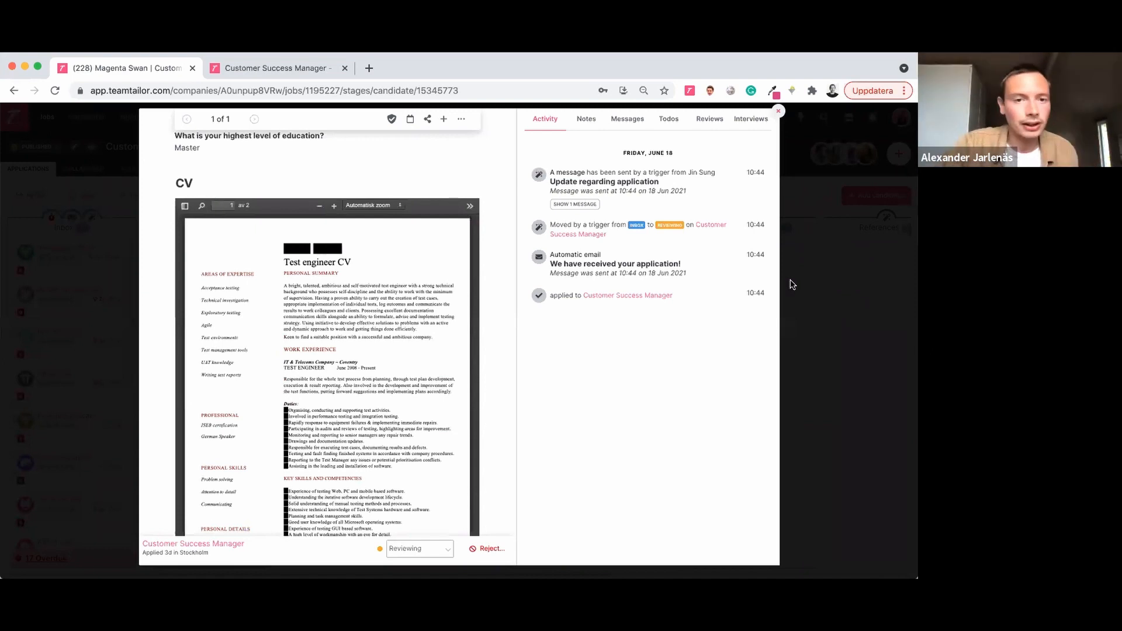
pyautogui.scroll(3, 421, 226)
pyautogui.scroll(5, 421, 226)
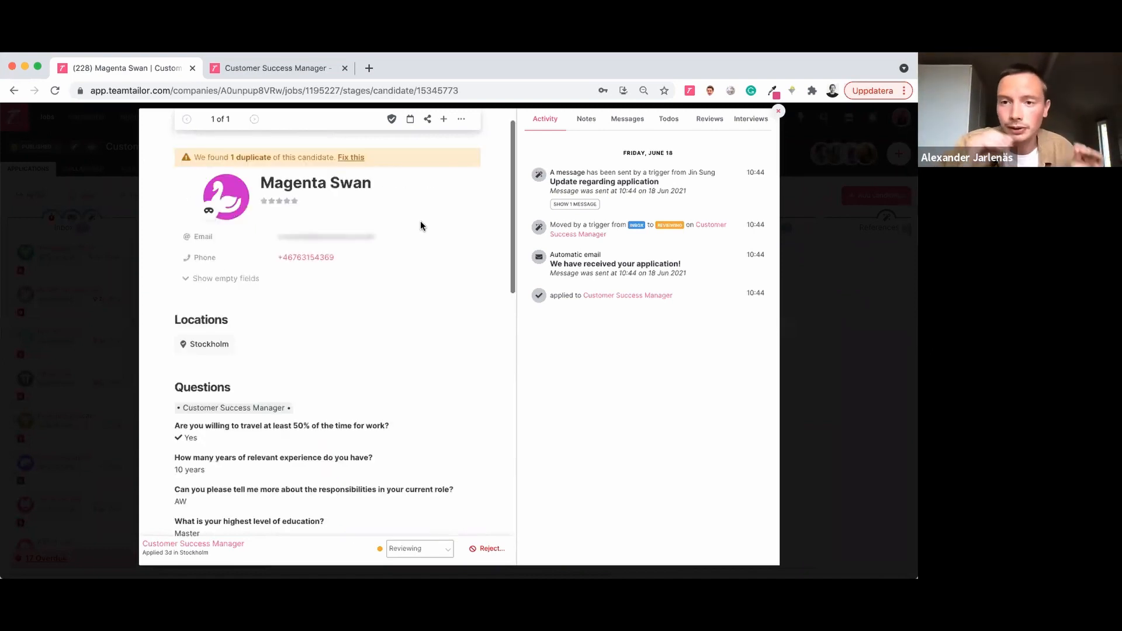
pyautogui.click(779, 115)
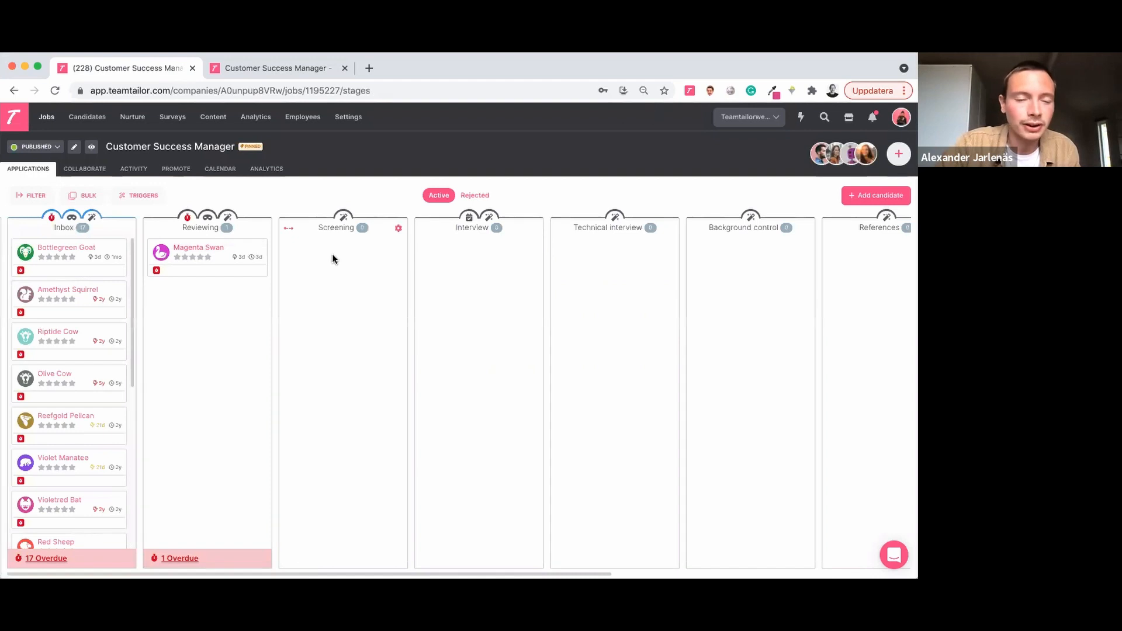
# - Move the candidate from Reviewing to the Screening stage and review the candidate's profile, activity and CV
pyautogui.moveTo(318, 249); pyautogui.dragTo(324, 249)
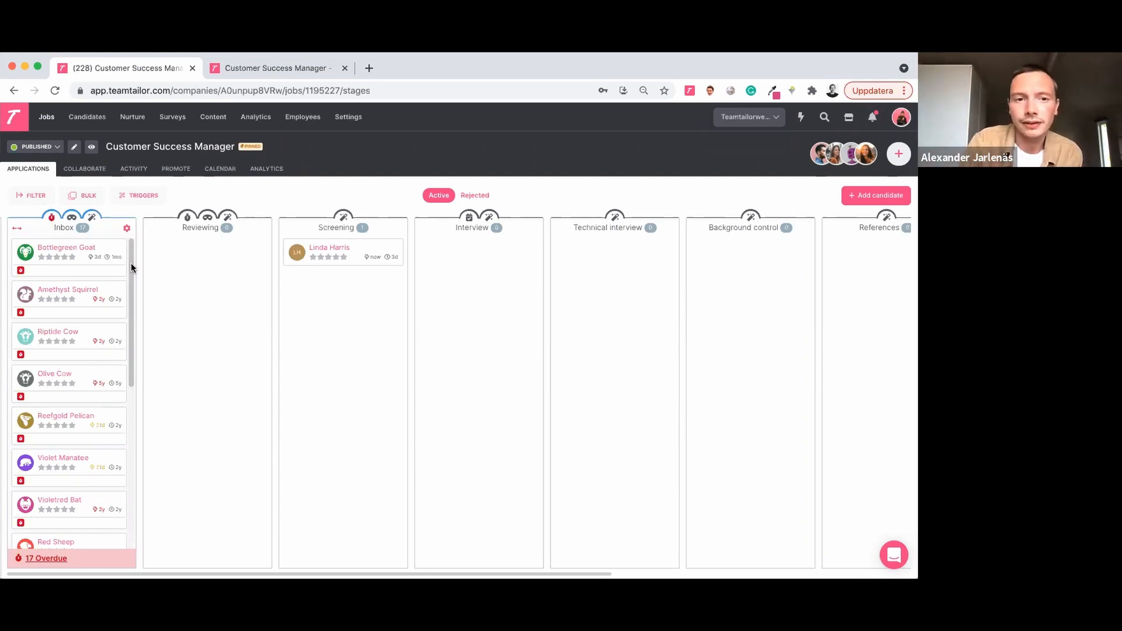
pyautogui.click(344, 250)
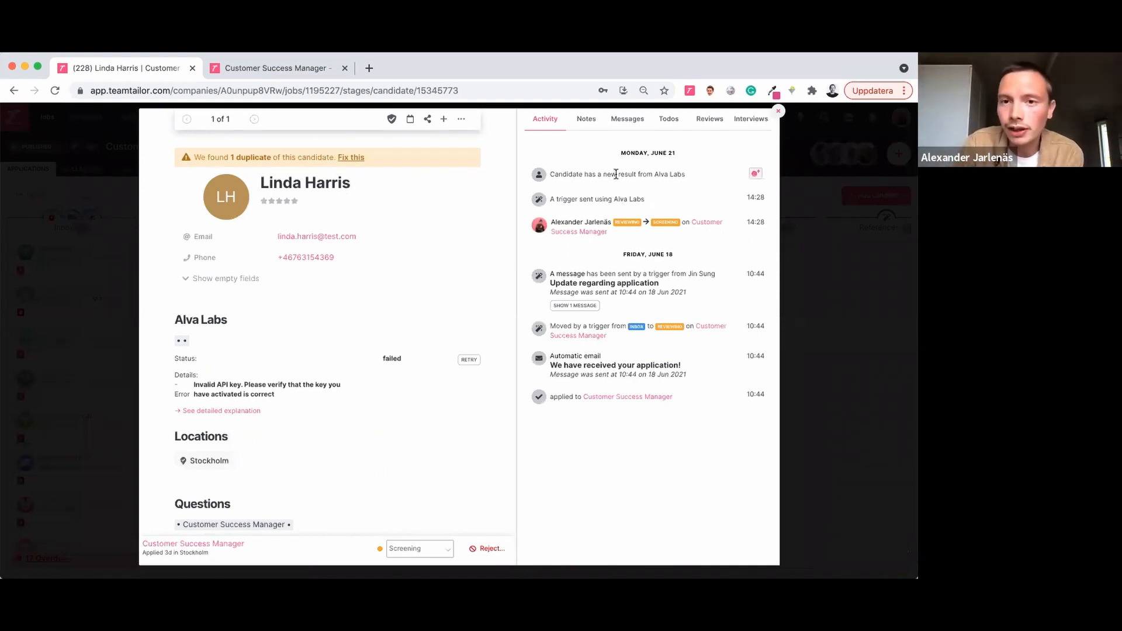
pyautogui.scroll(-6, 397, 304)
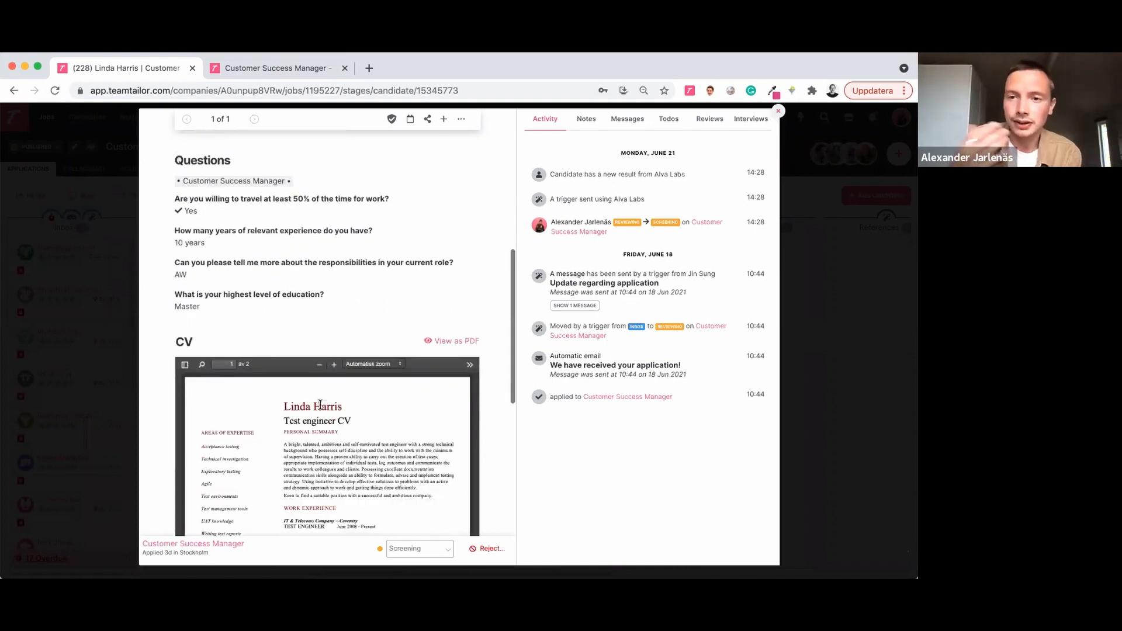
pyautogui.scroll(6, 444, 227)
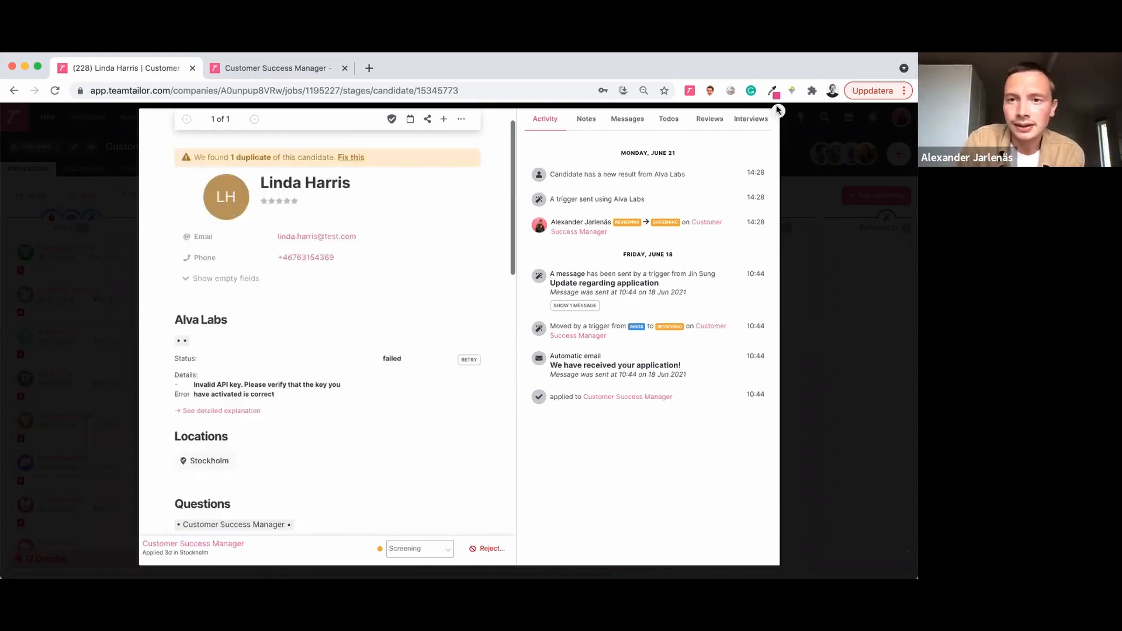
# - Expand the Screening candidate's empty profile fields, try entering the tag "fkfk", and close the profile
pyautogui.click(779, 115)
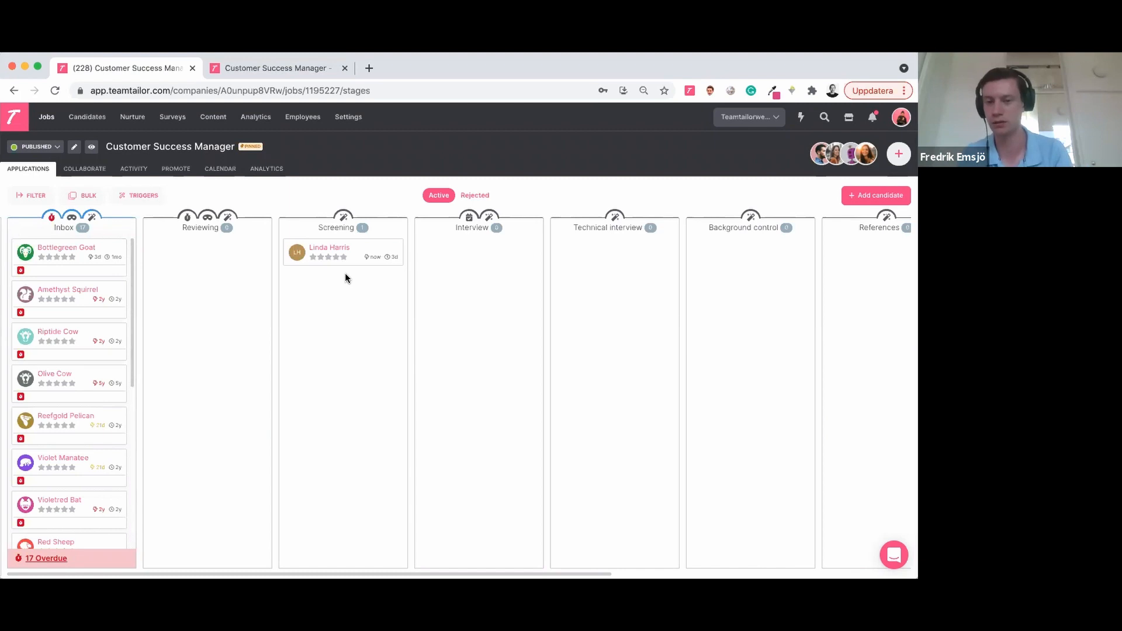
pyautogui.click(333, 251)
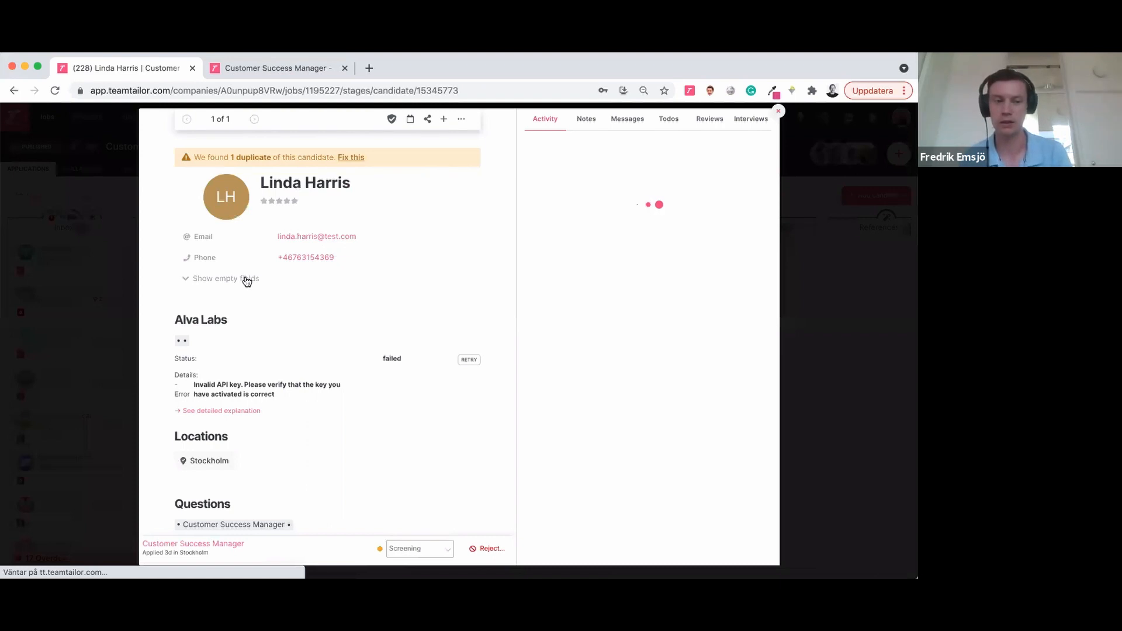
pyautogui.click(244, 280)
pyautogui.click(300, 274)
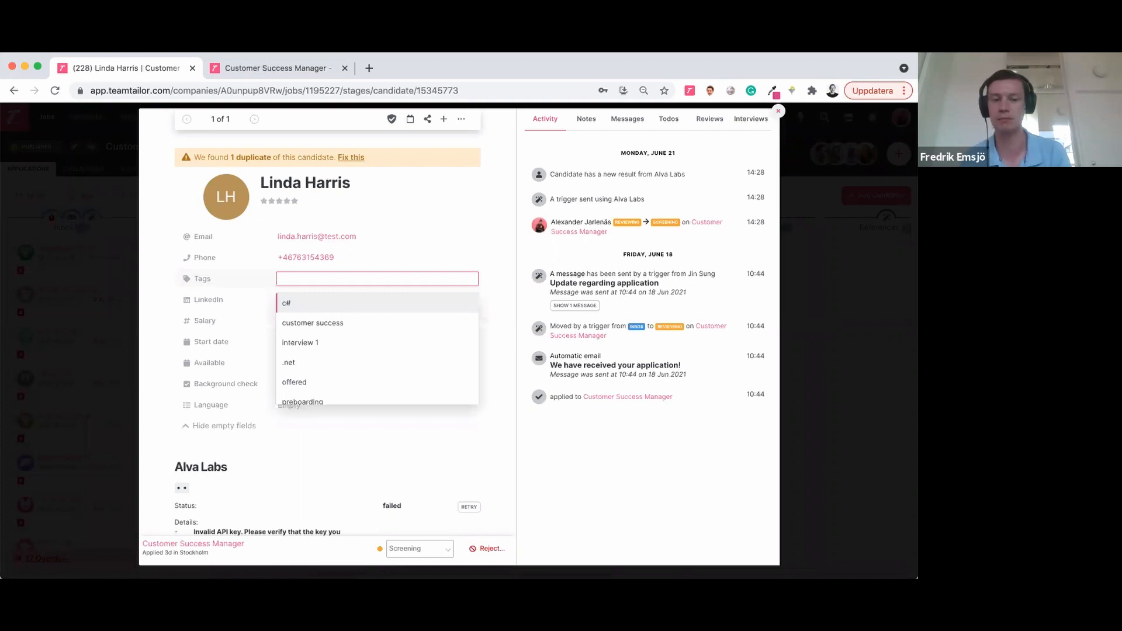
pyautogui.write('fkfk')
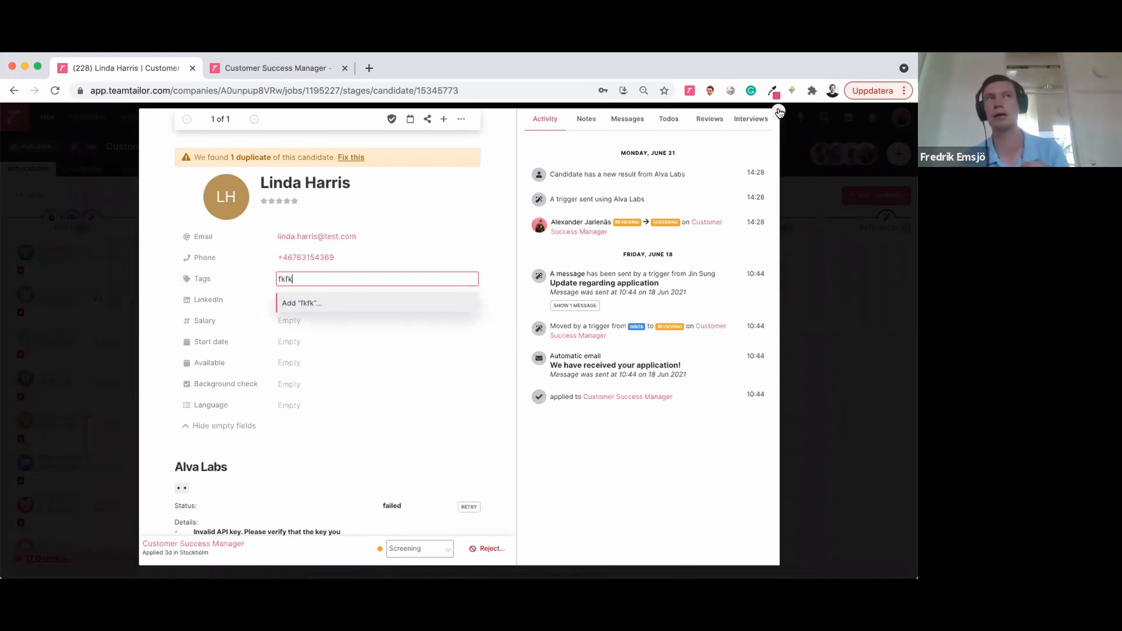
pyautogui.click(778, 111)
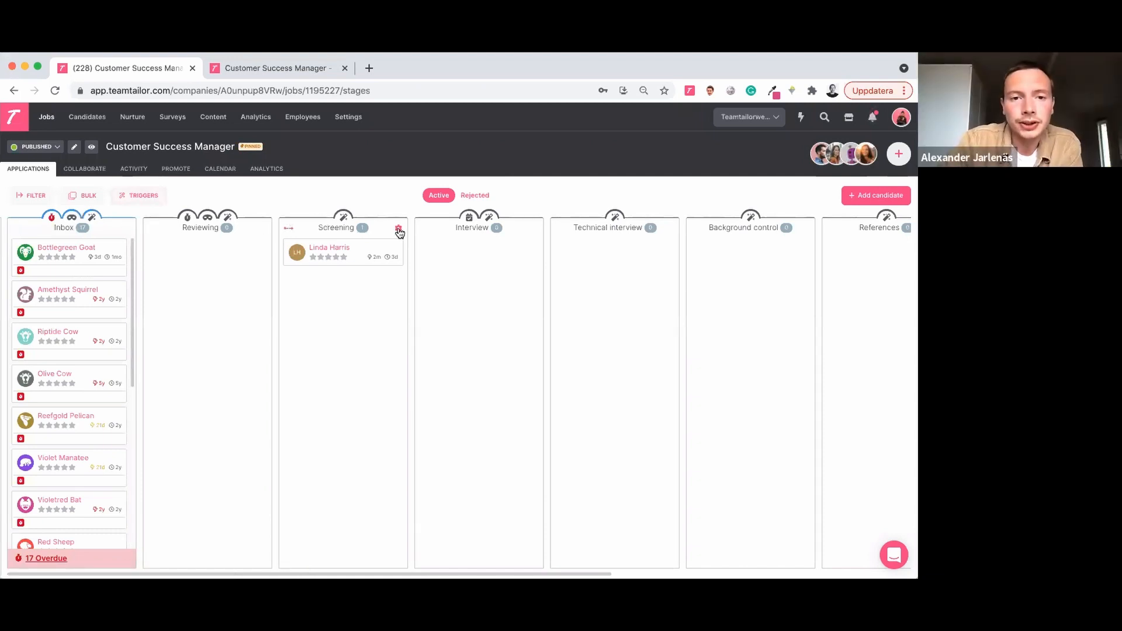
# - Turn on anonymous mode for active candidates in the Screening stage of the Customer Success Manager job
pyautogui.click(398, 230)
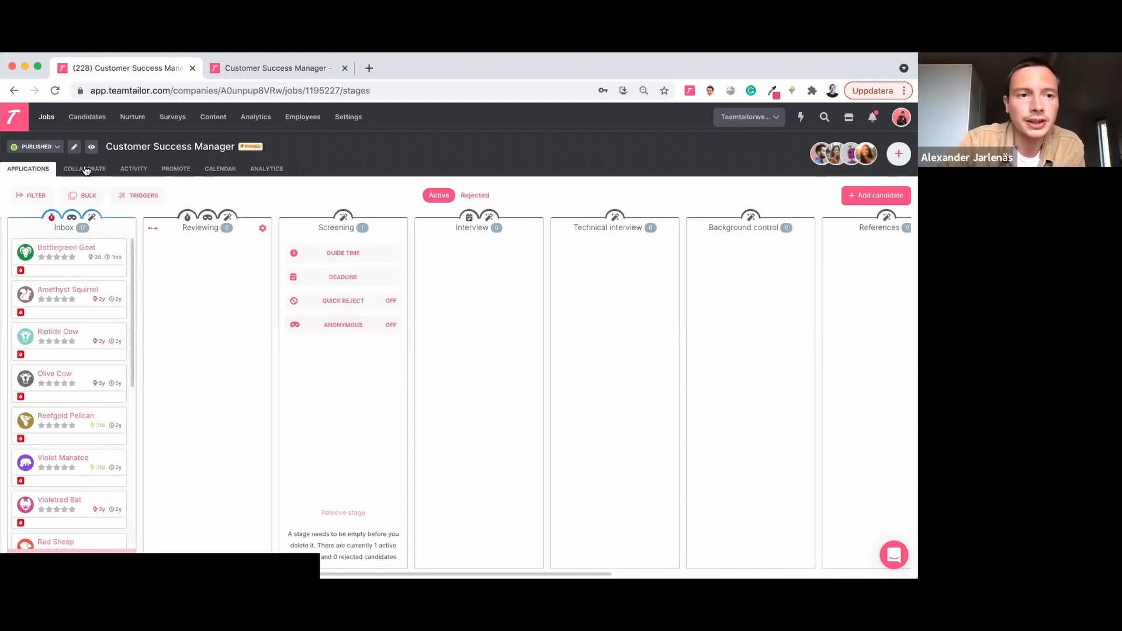
pyautogui.click(75, 150)
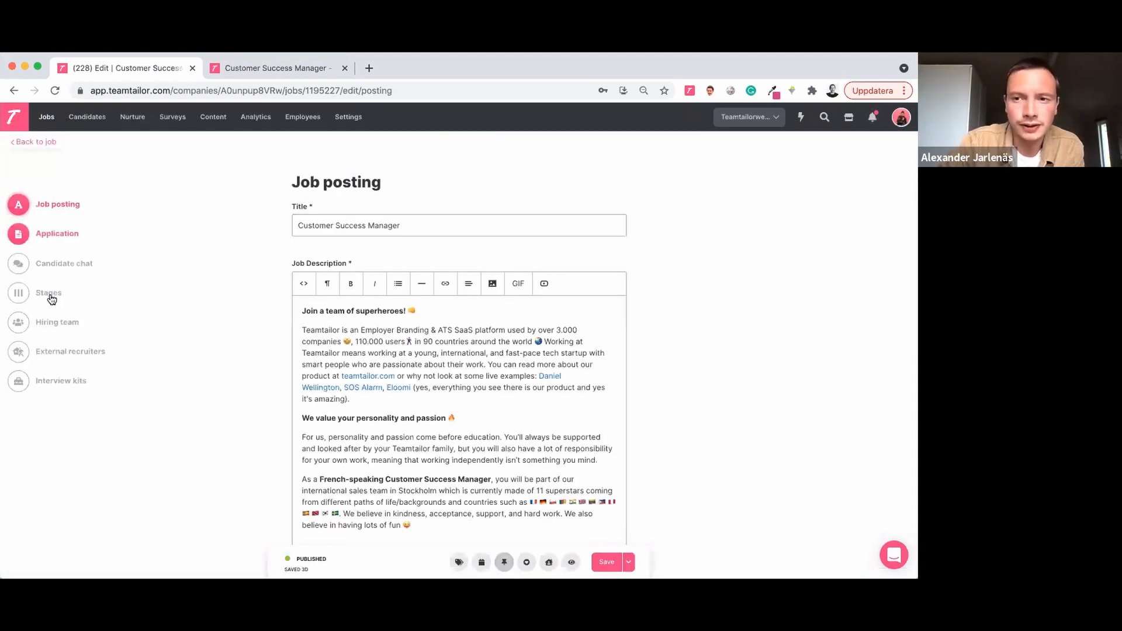
pyautogui.click(51, 297)
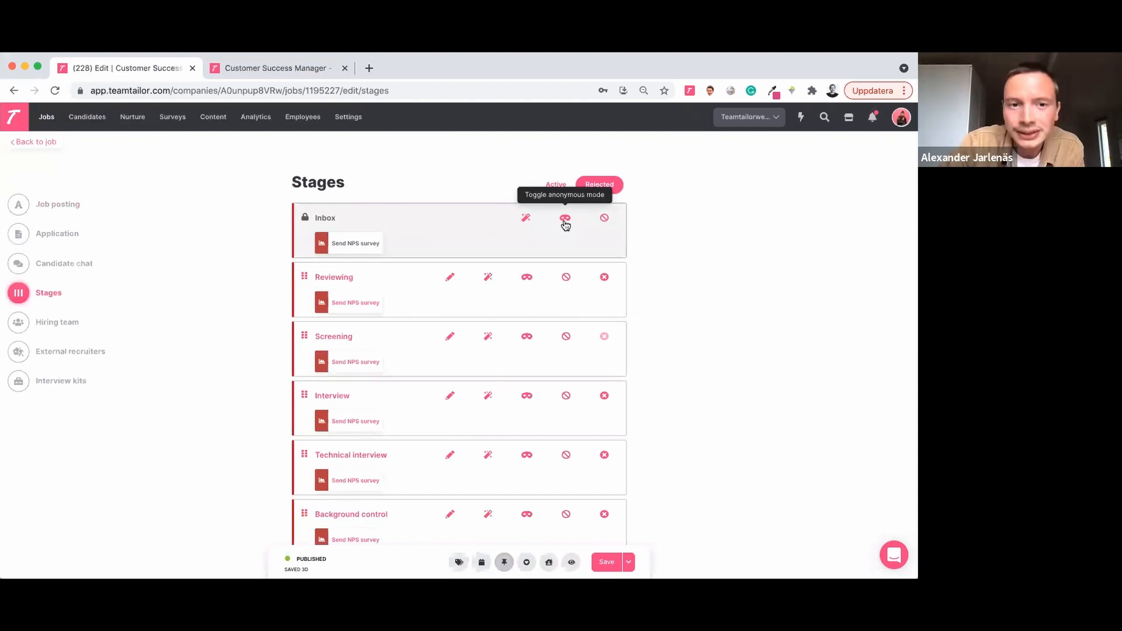
pyautogui.click(556, 186)
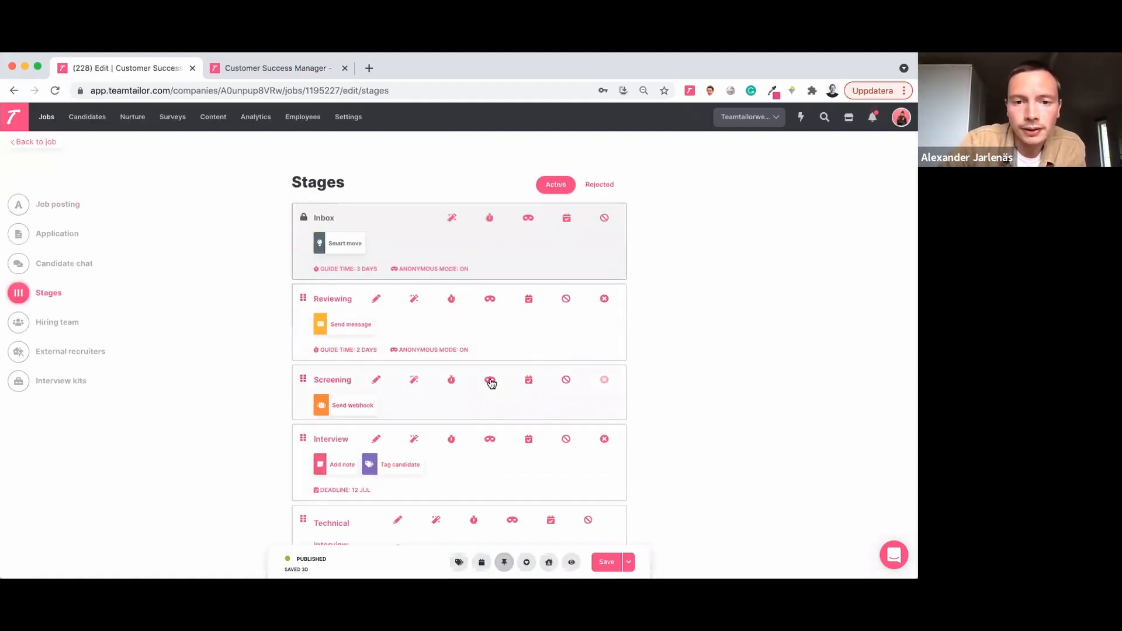
pyautogui.click(491, 381)
pyautogui.click(586, 473)
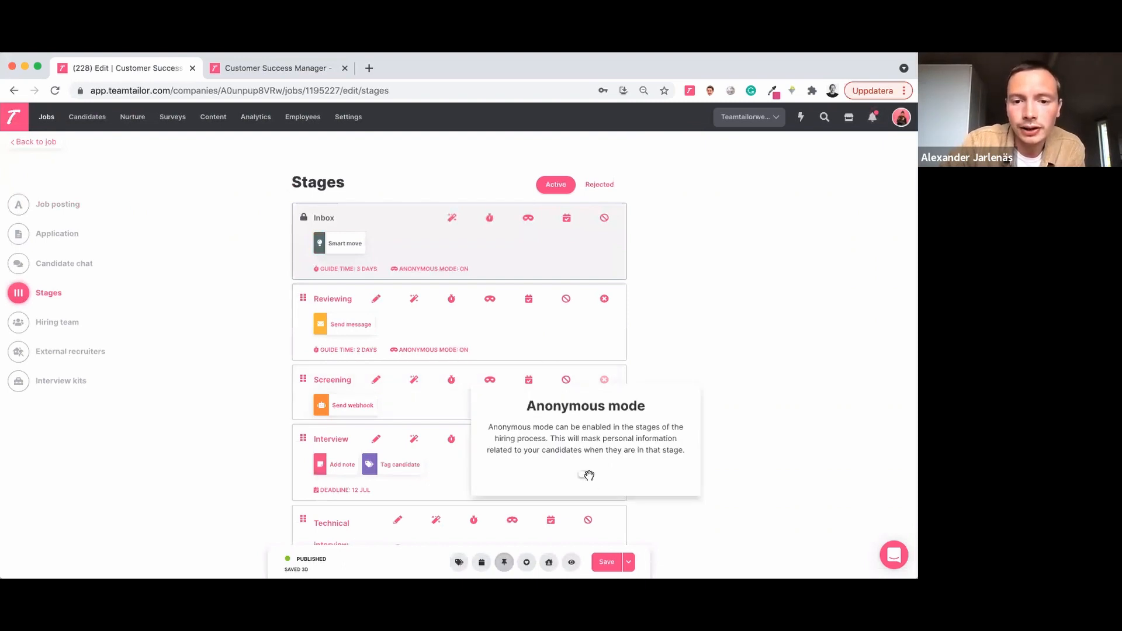